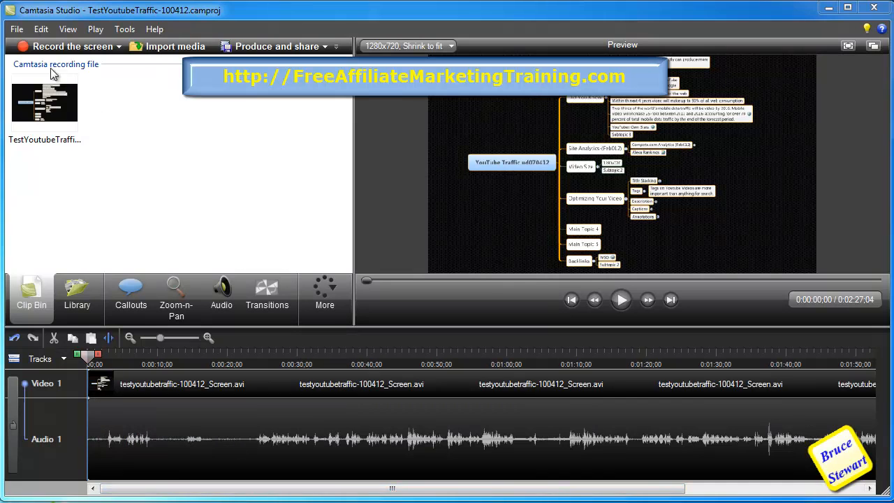
# - Open the media Library
pyautogui.click(17, 28)
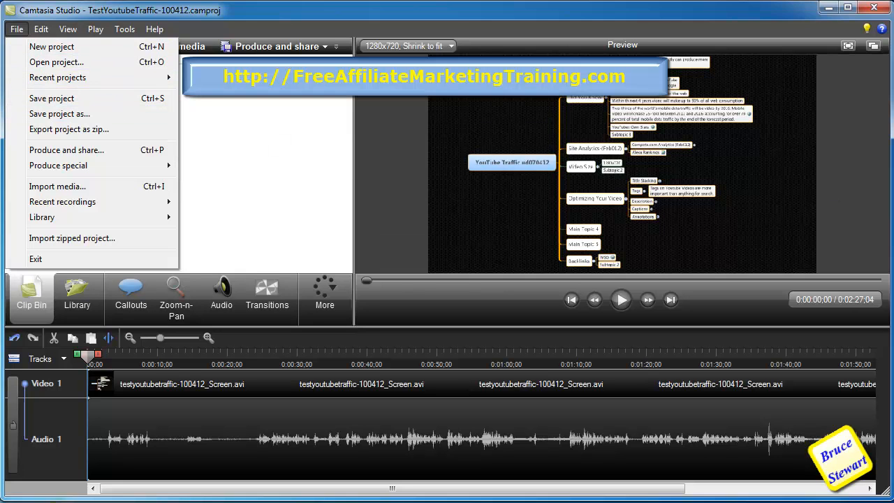
pyautogui.click(282, 186)
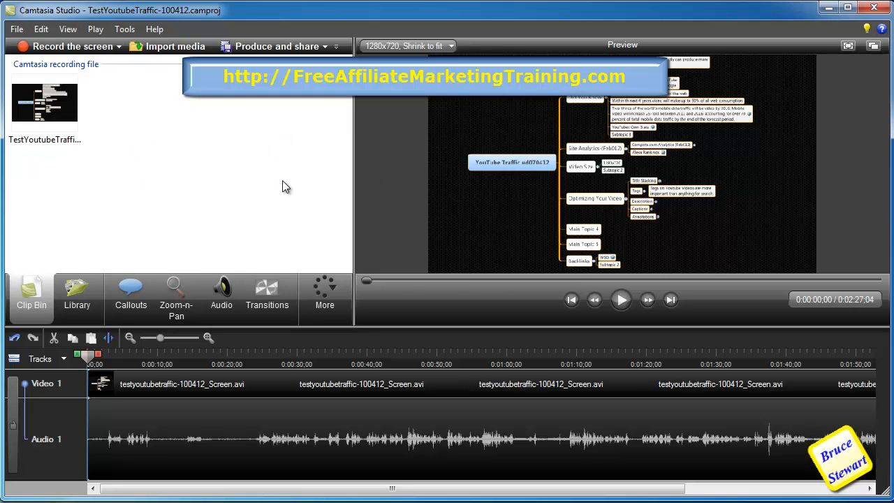
pyautogui.click(78, 297)
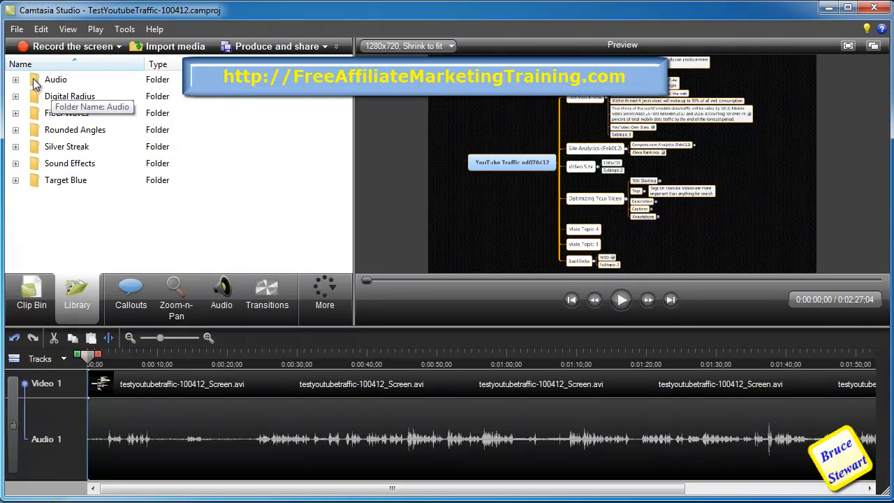
# - Add a second audio track to the timeline
pyautogui.click(66, 358)
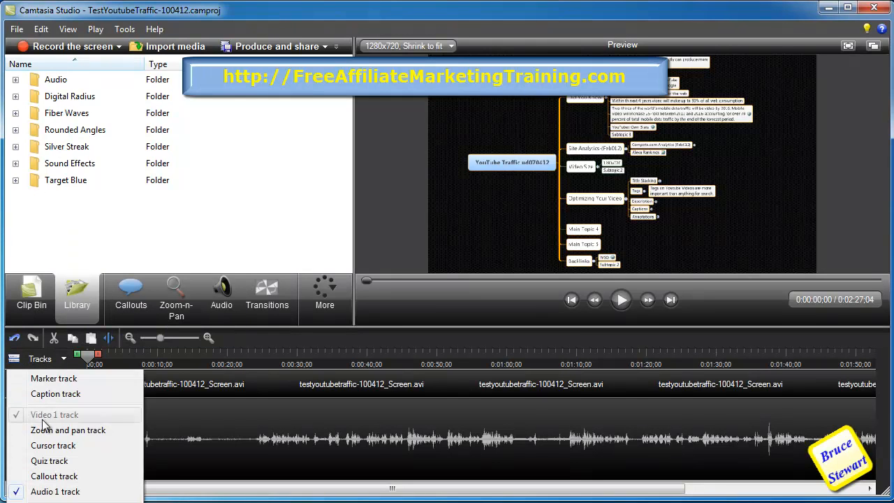
pyautogui.click(56, 502)
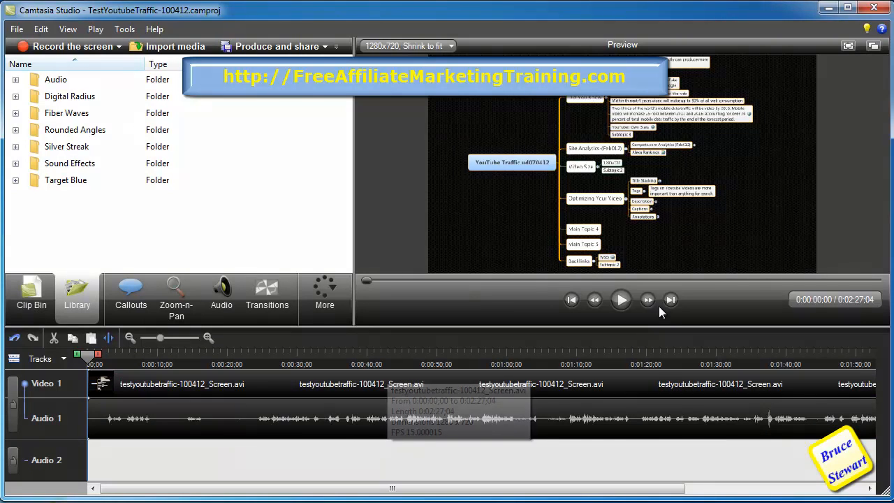
# - Play the recording from the beginning to review its opening seconds
pyautogui.click(619, 301)
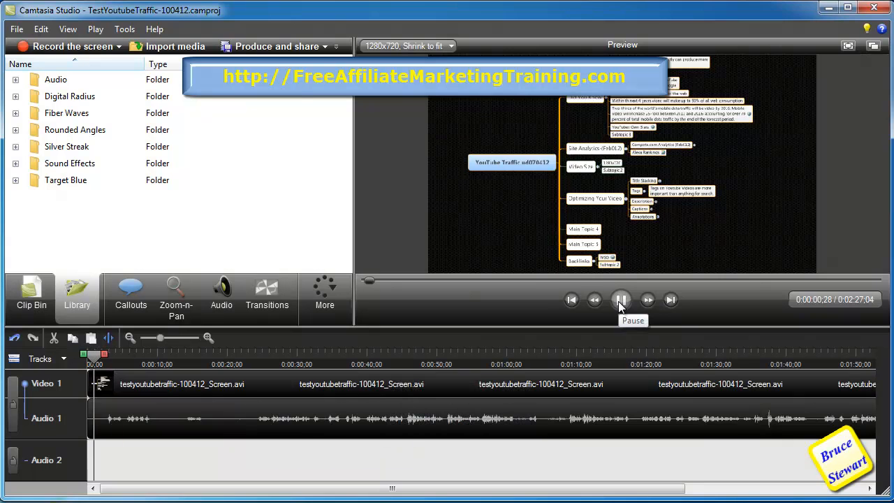
pyautogui.click(619, 301)
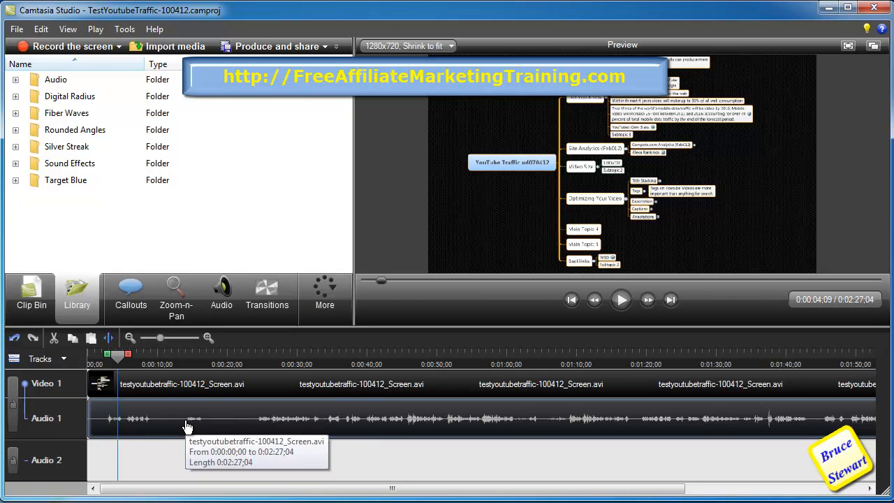
pyautogui.moveTo(120, 358); pyautogui.dragTo(152, 367)
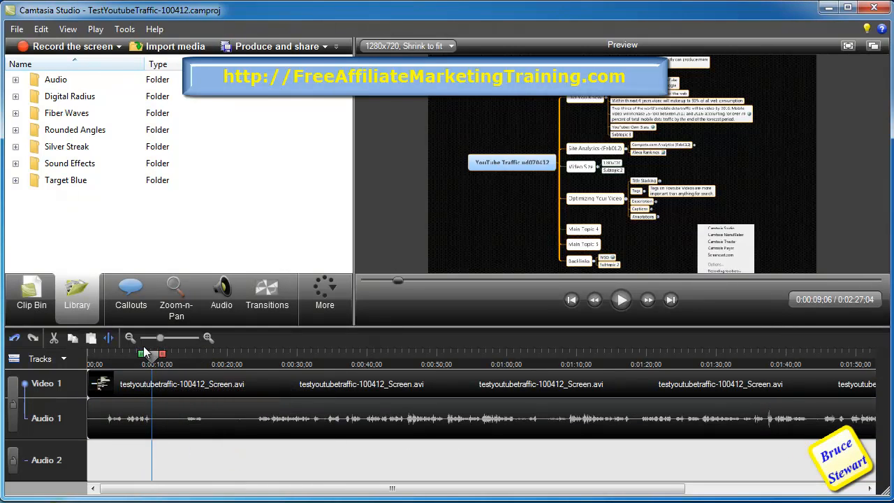
pyautogui.moveTo(152, 357); pyautogui.dragTo(90, 363)
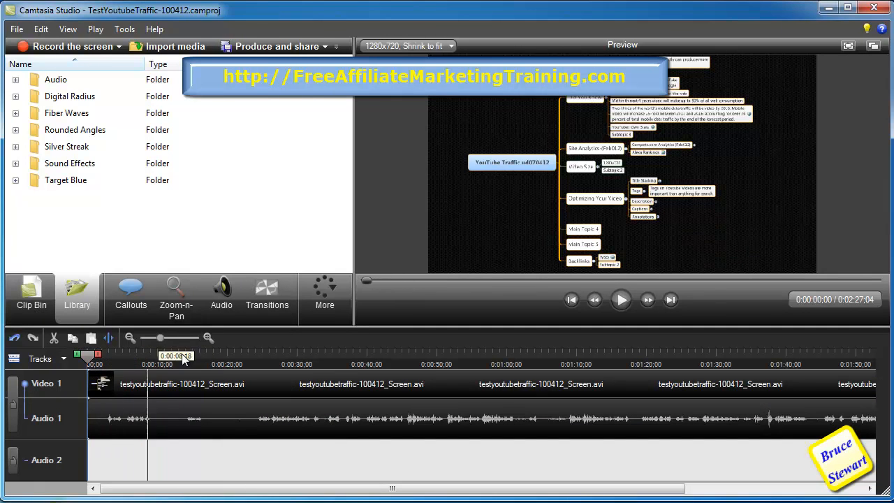
pyautogui.click(622, 300)
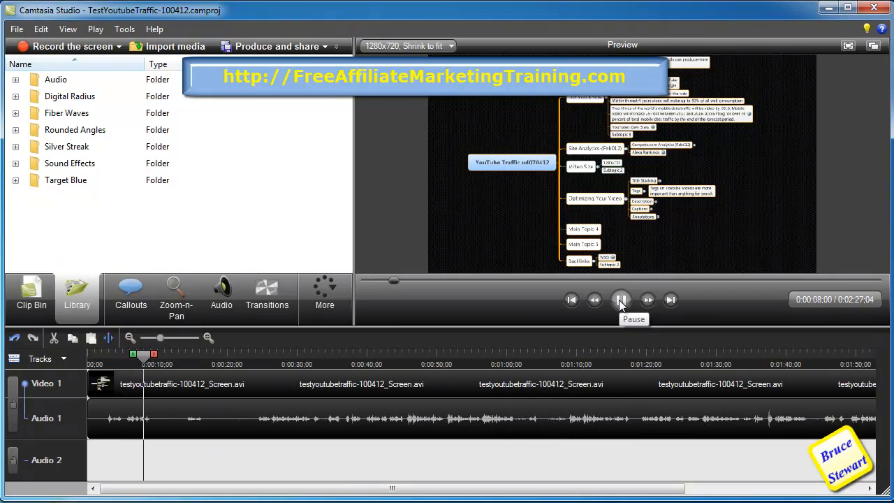
pyautogui.click(620, 300)
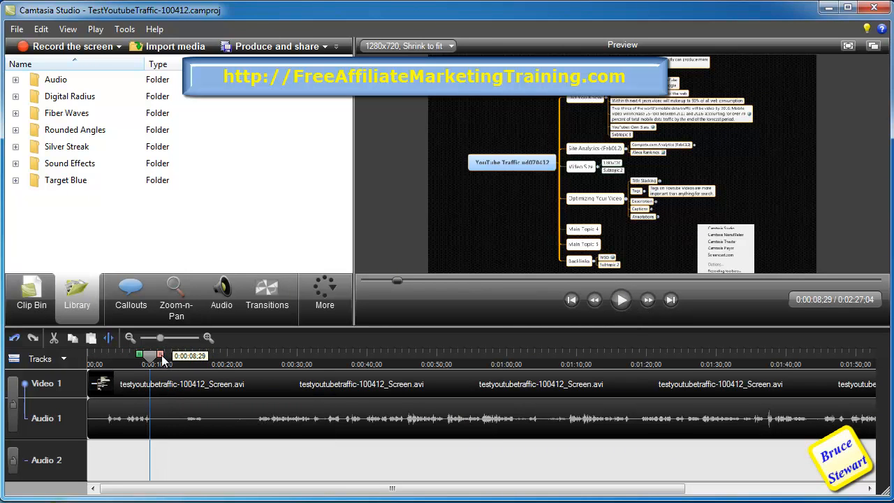
# - Select the timeline segment from about 0:08 to 0:14 and delete it
pyautogui.moveTo(161, 355); pyautogui.dragTo(139, 357)
pyautogui.moveTo(160, 355); pyautogui.dragTo(196, 358)
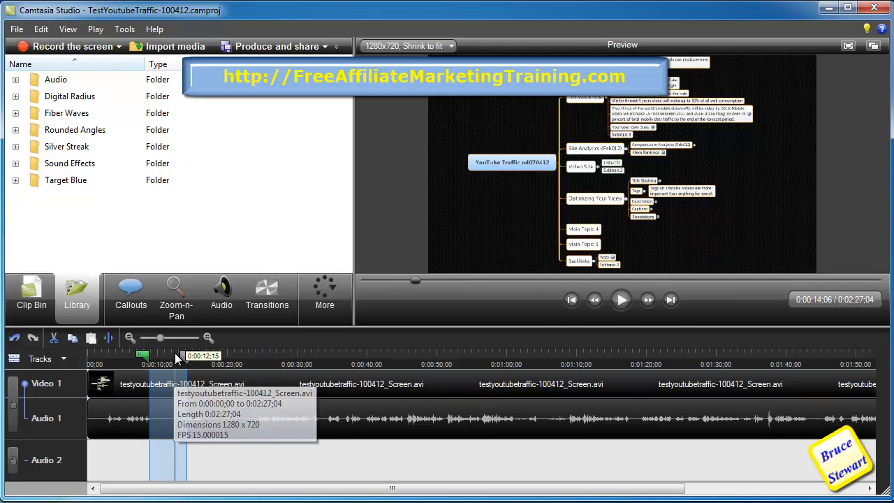
pyautogui.rightClick(180, 352)
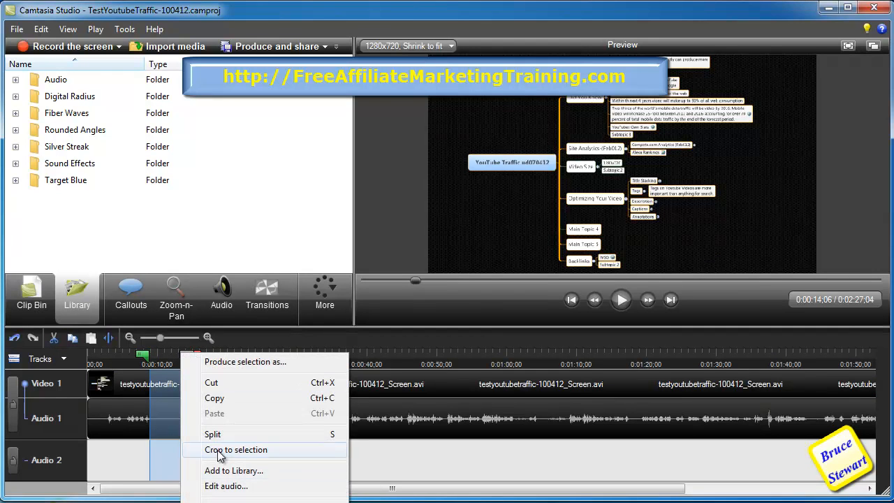
pyautogui.press('Escape')
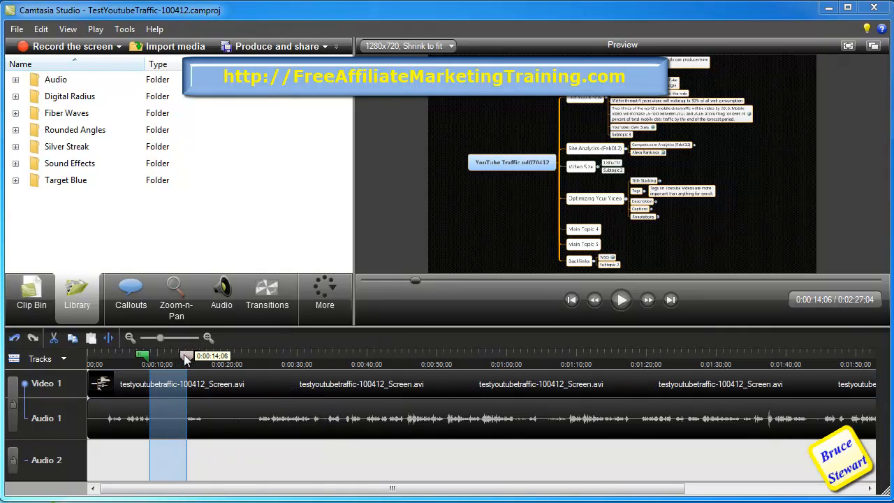
pyautogui.press('Delete')
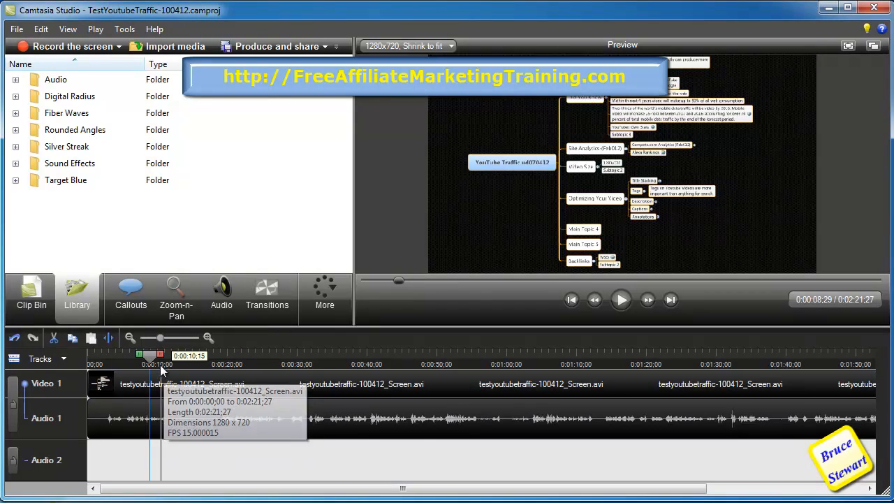
# - Select the segment from about 0:11 to 0:19 and cut it from the timeline
pyautogui.moveTo(153, 359)
pyautogui.mouseDown()
pyautogui.moveTo(230, 364)
pyautogui.moveTo(157, 360)
pyautogui.mouseUp()
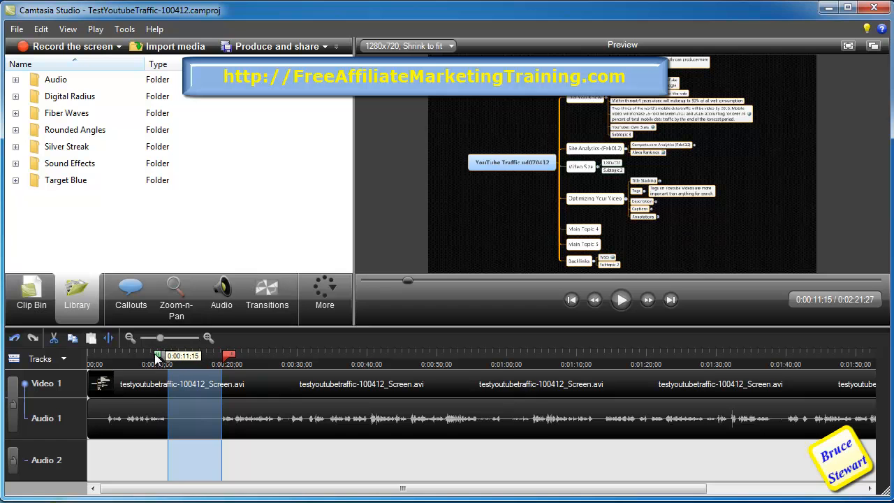
pyautogui.hotkey('ctrl', 'x')
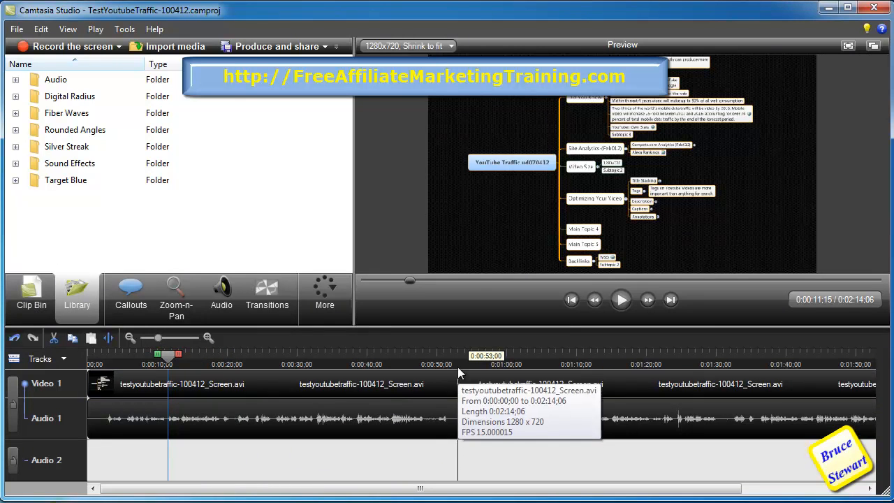
# - Select about two seconds starting at 0:51 and cut them from the timeline
pyautogui.click(448, 348)
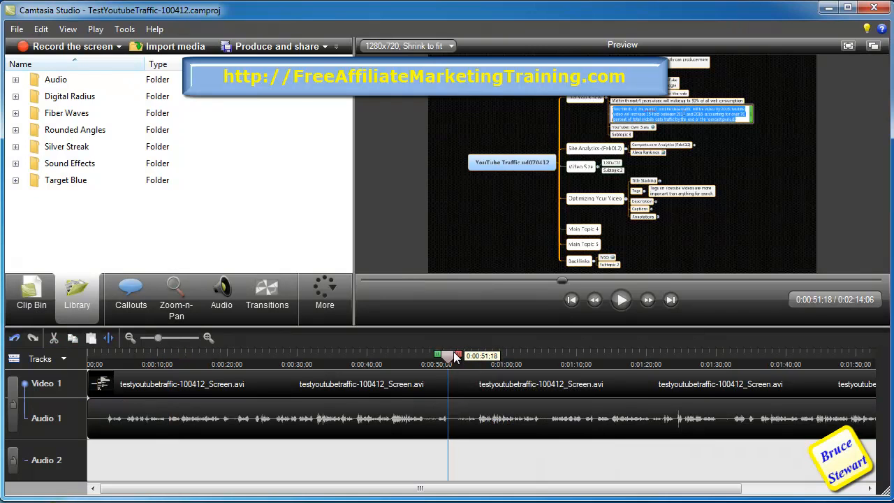
pyautogui.moveTo(458, 354); pyautogui.dragTo(472, 355)
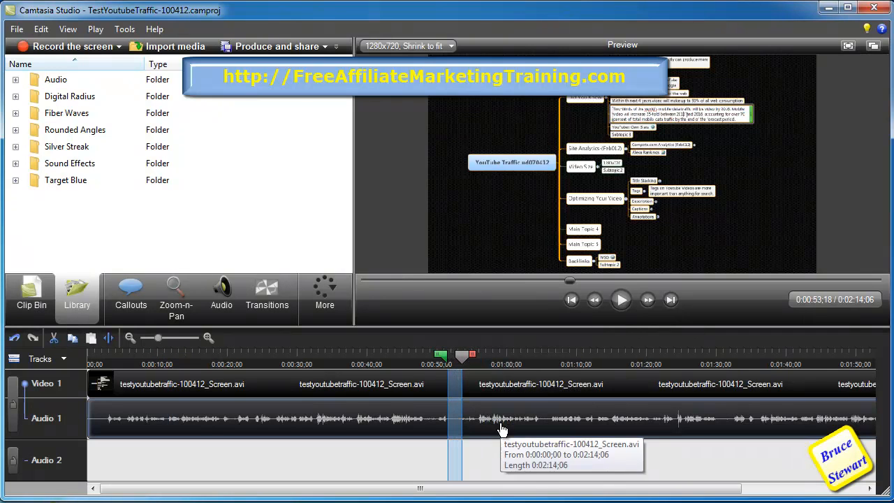
pyautogui.hotkey('ctrl', 'x')
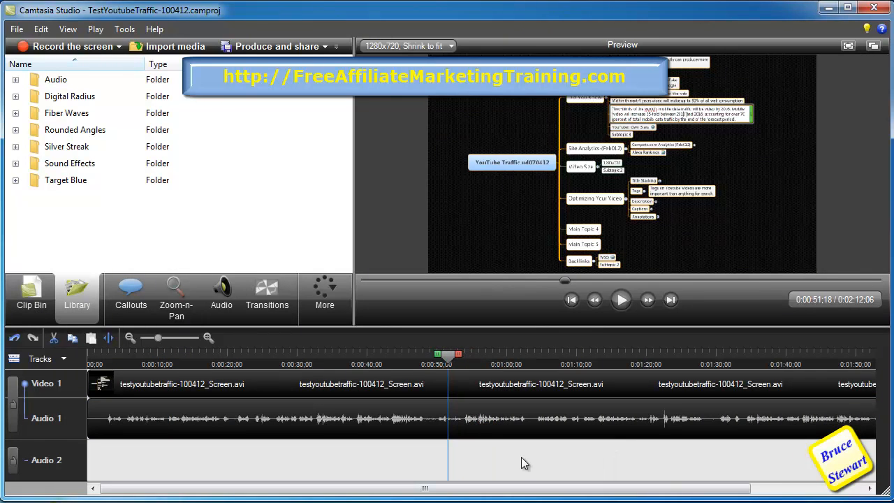
# - Select about two seconds starting near 1:02 and cut them from the timeline
pyautogui.click(526, 356)
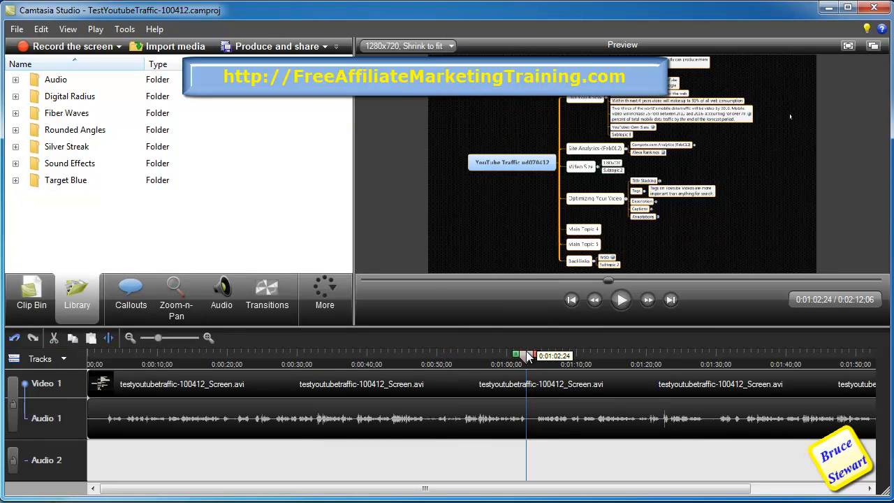
pyautogui.moveTo(526, 356); pyautogui.dragTo(566, 358)
pyautogui.hotkey('ctrl', 'x')
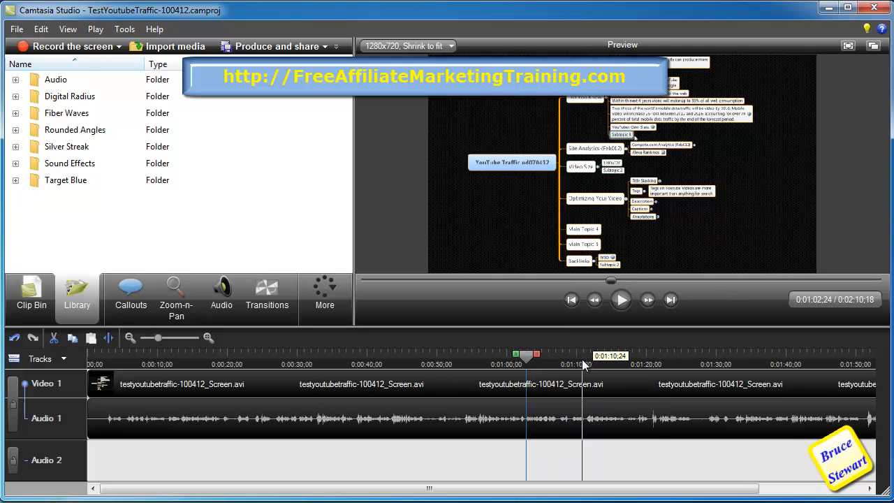
# - Select about two seconds starting near 1:26 and cut them from the timeline
pyautogui.click(689, 354)
pyautogui.moveTo(690, 355); pyautogui.dragTo(719, 357)
pyautogui.hotkey('ctrl', 'x')
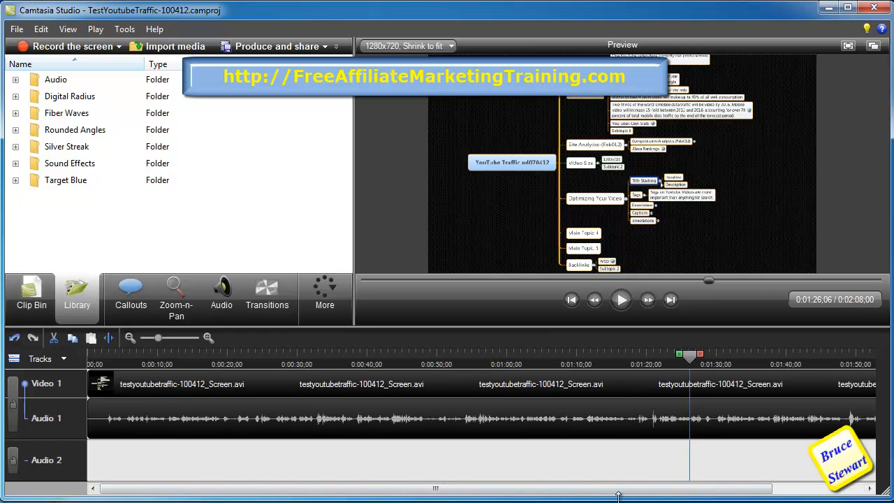
# - Select the final seconds at the end of the recording and cut them
pyautogui.moveTo(619, 494); pyautogui.dragTo(709, 493)
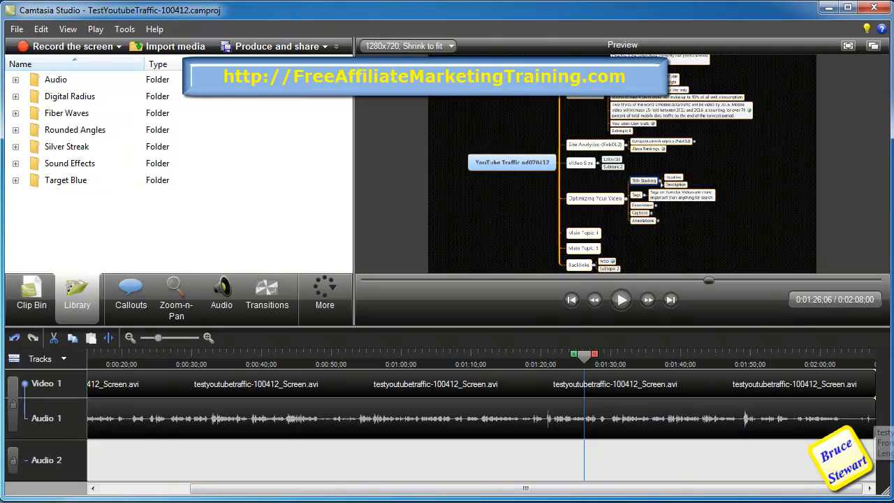
pyautogui.moveTo(840, 350); pyautogui.dragTo(890, 357)
pyautogui.hotkey('ctrl', 'x')
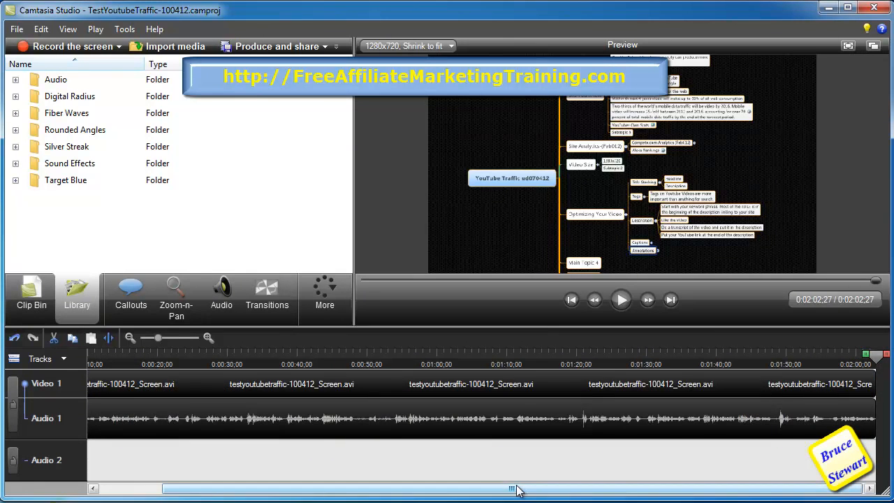
# - Select the first second and a half of the recording and cut it
pyautogui.moveTo(477, 492); pyautogui.dragTo(415, 492)
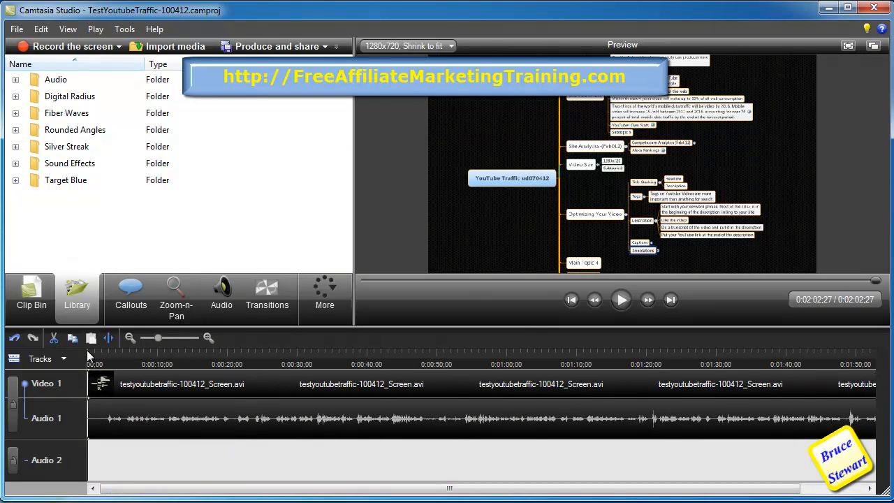
pyautogui.click(363, 280)
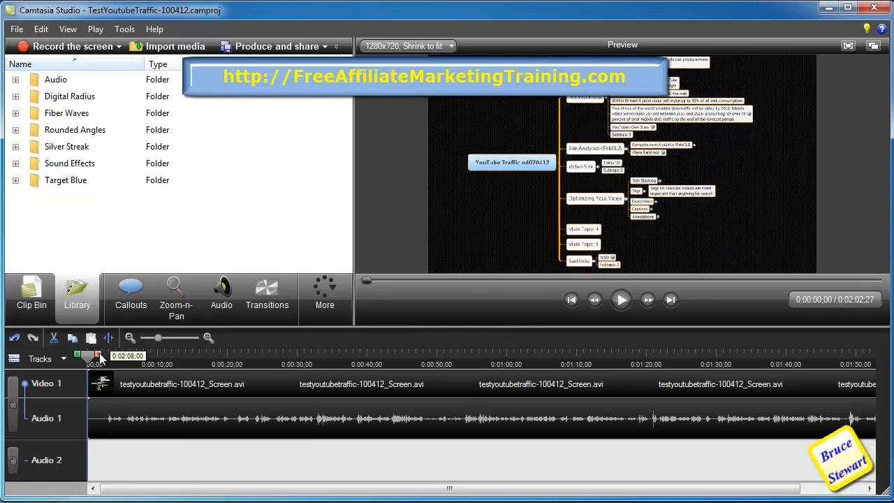
pyautogui.moveTo(92, 354); pyautogui.dragTo(88, 356)
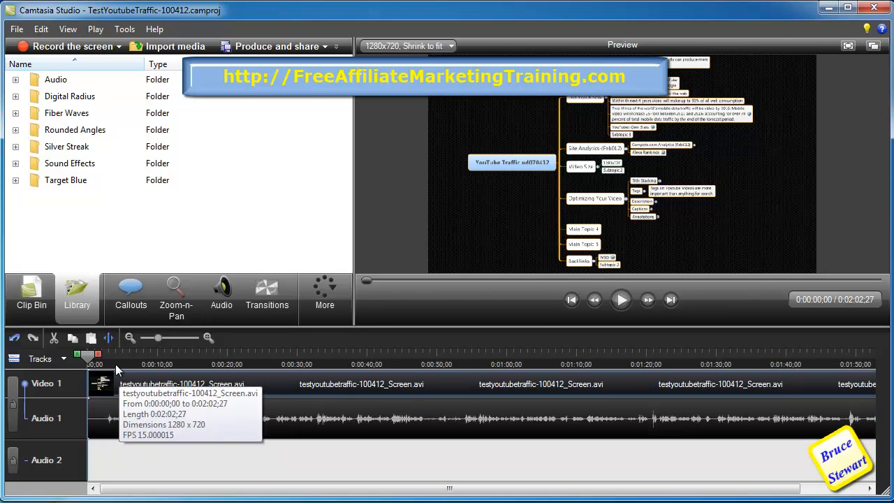
pyautogui.moveTo(95, 357); pyautogui.dragTo(104, 354)
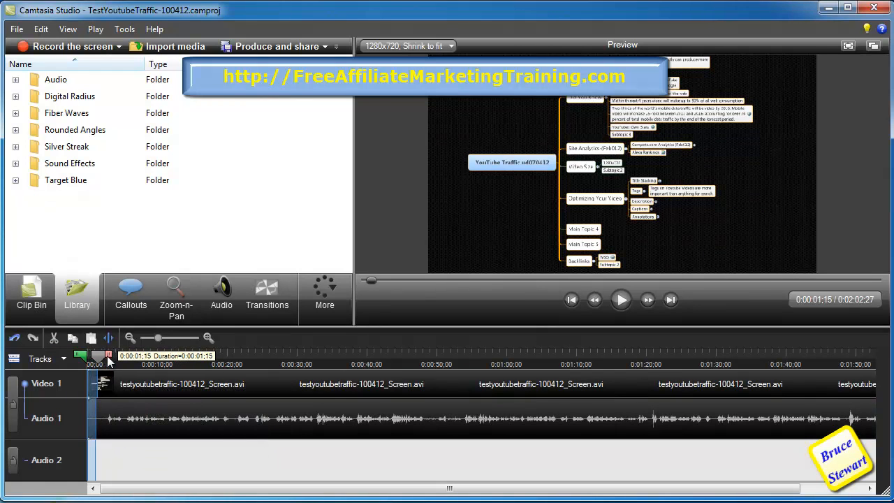
pyautogui.hotkey('ctrl', 'x')
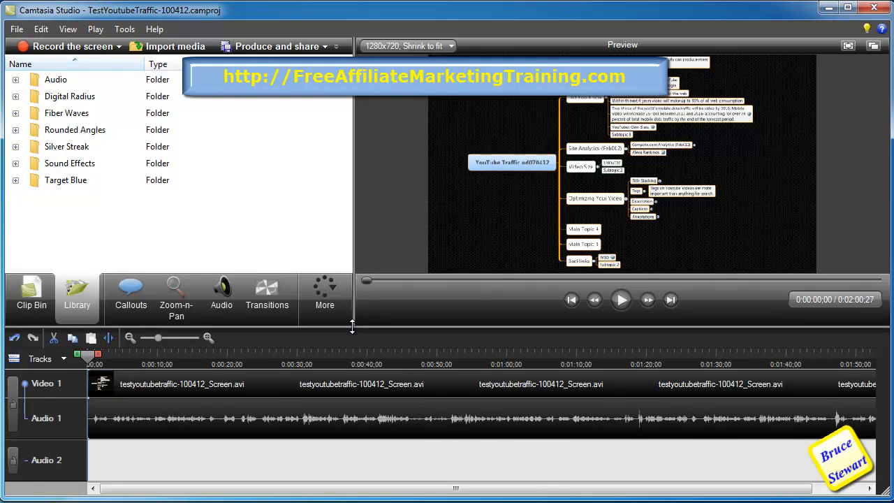
# - Enlarge the timeline, expand the Silver Streak library folder and preview the Silver Streak Animation video
pyautogui.moveTo(352, 327); pyautogui.dragTo(352, 284)
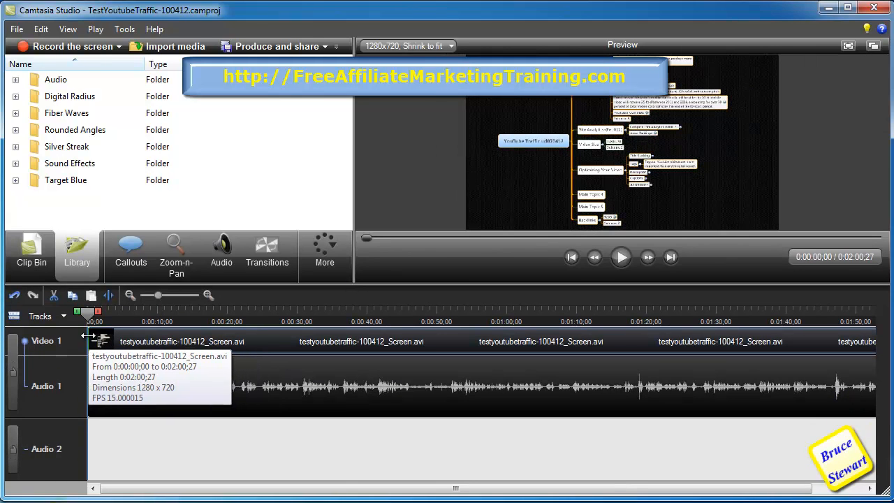
pyautogui.moveTo(486, 491); pyautogui.dragTo(274, 496)
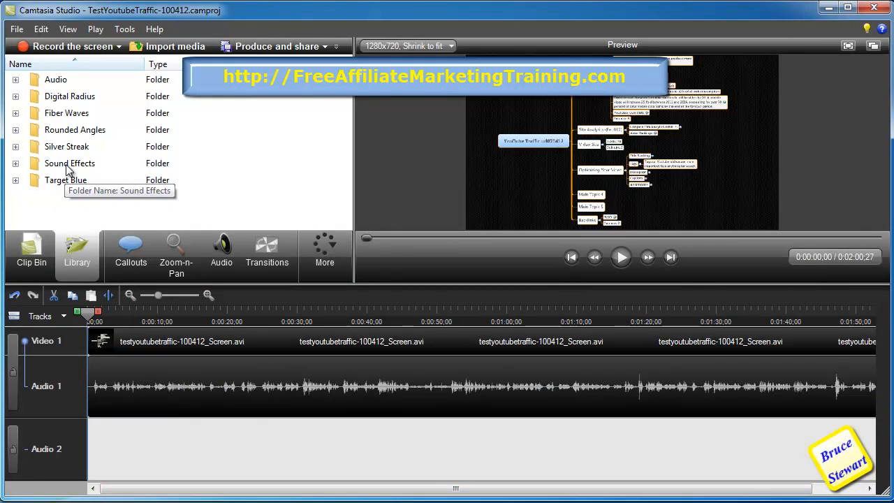
pyautogui.click(16, 147)
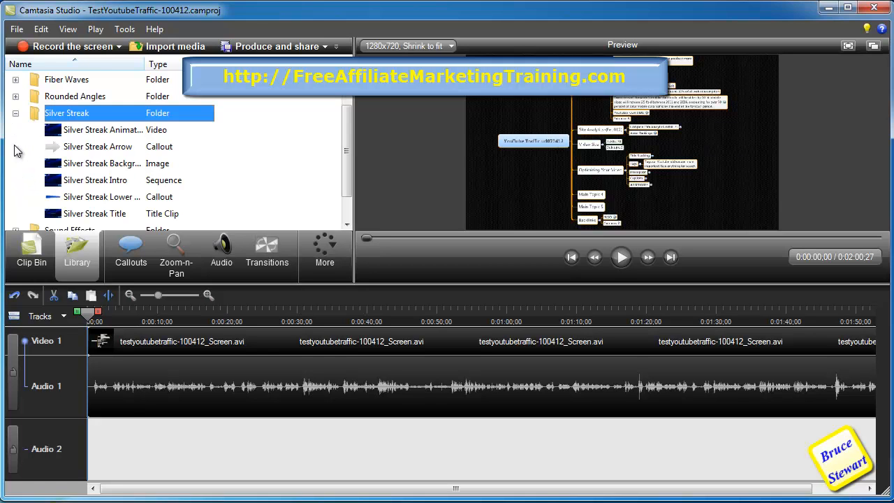
pyautogui.click(56, 133)
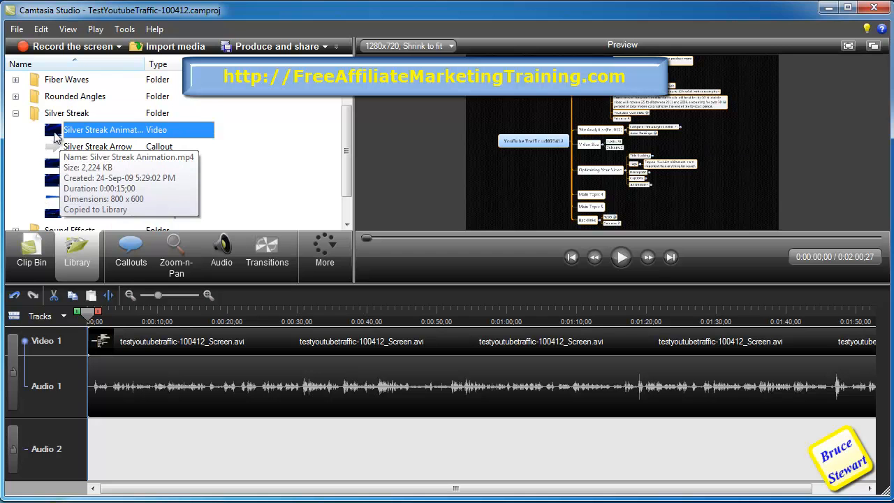
pyautogui.doubleClick(54, 133)
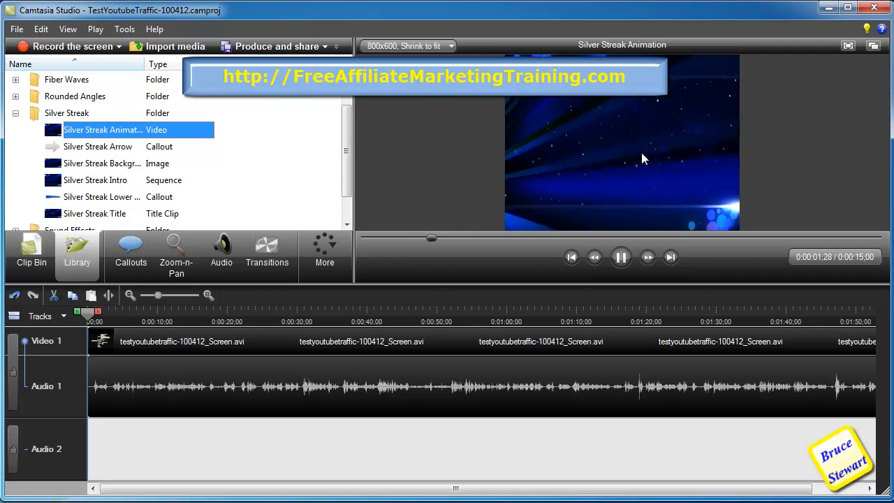
pyautogui.click(621, 257)
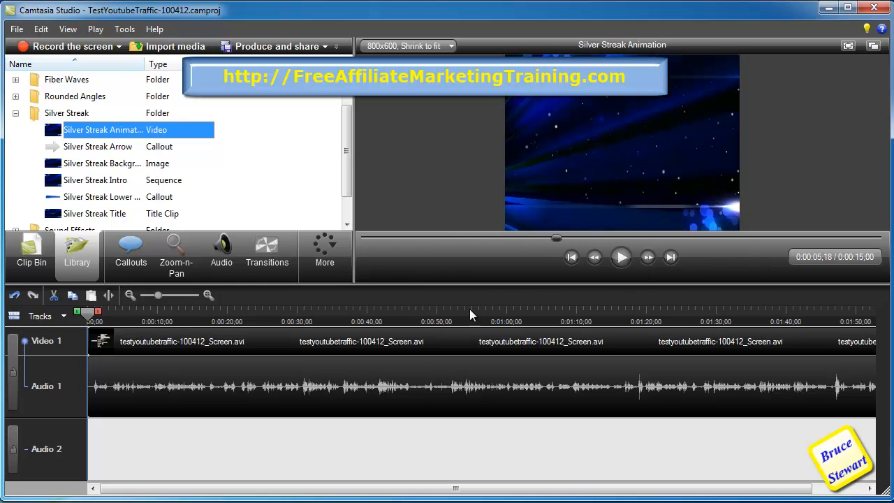
pyautogui.rightClick(49, 135)
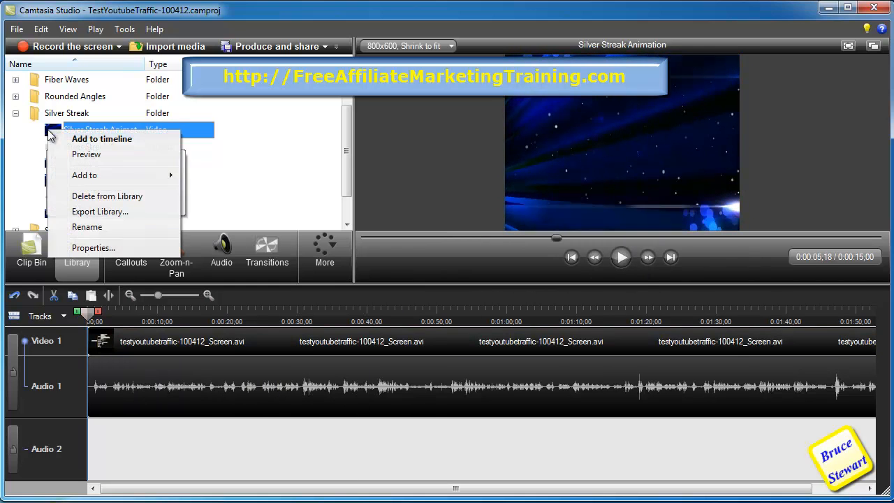
pyautogui.click(102, 139)
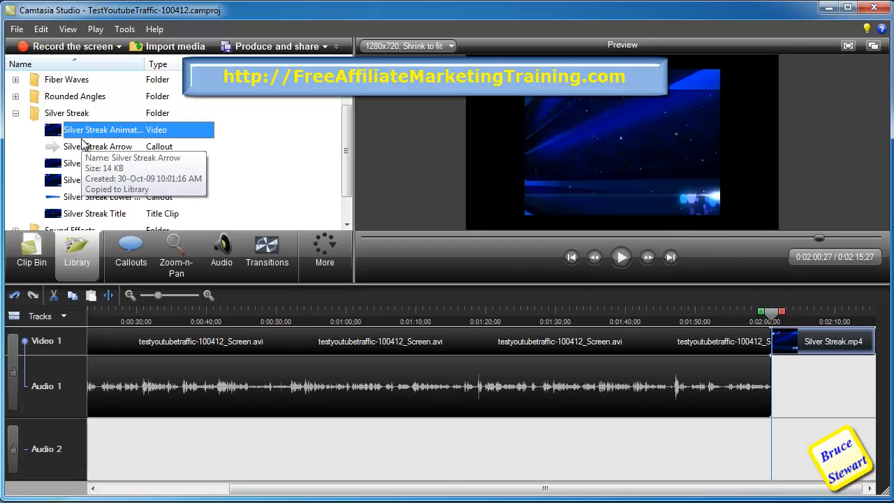
pyautogui.hotkey('ctrl', 'z')
# - Add the Silver Streak Animation video to the very start of the timeline
pyautogui.moveTo(127, 316); pyautogui.dragTo(90, 316)
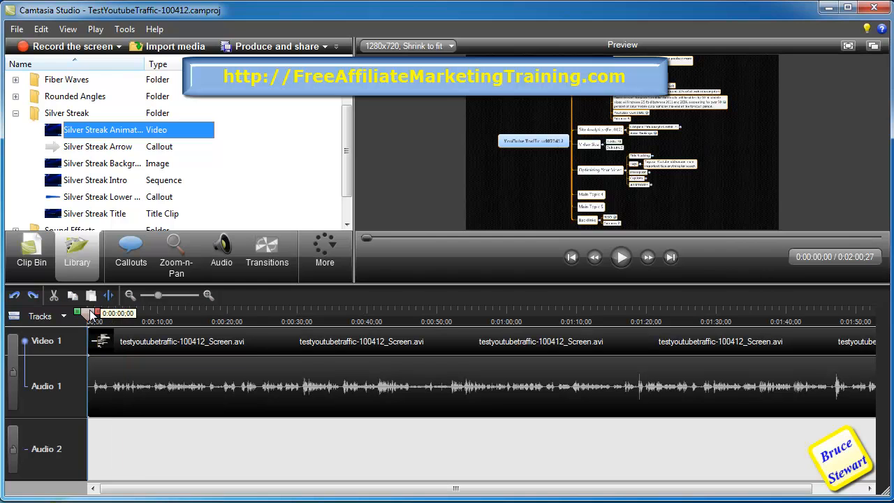
pyautogui.rightClick(52, 135)
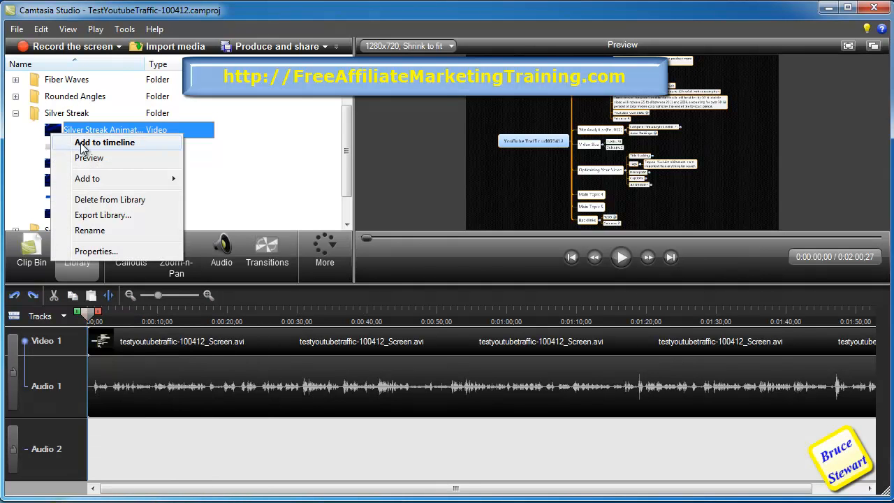
pyautogui.click(104, 143)
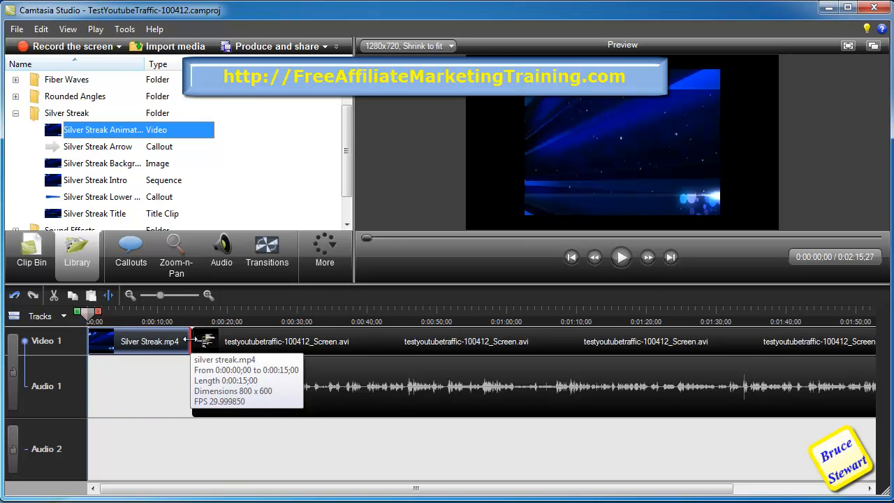
# - Set the opening Silver Streak clip's speed to 50 percent of the original
pyautogui.rightClick(188, 340)
pyautogui.click(231, 361)
pyautogui.press('Return')
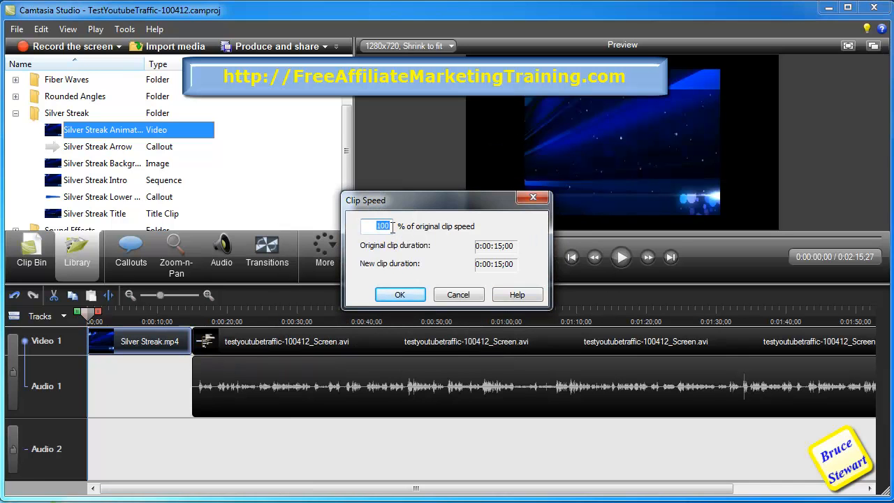
pyautogui.click(400, 294)
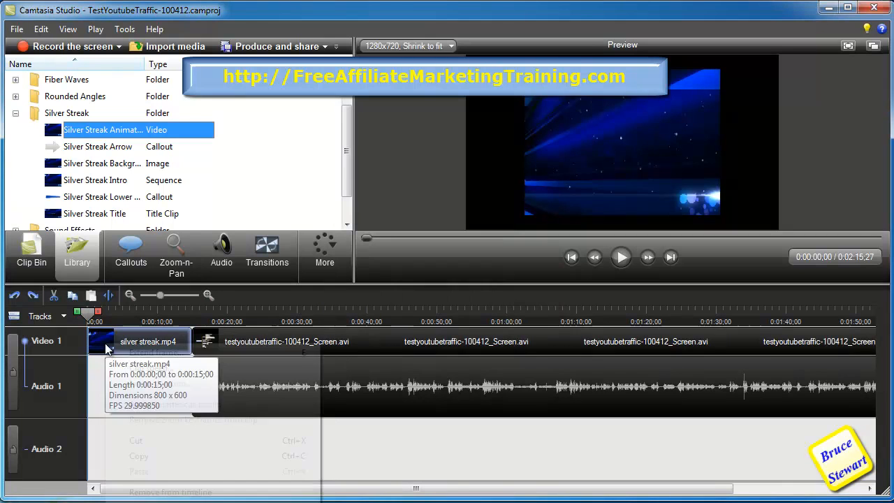
# - Set the opening Silver Streak clip's speed to 150 percent of the original
pyautogui.rightClick(105, 343)
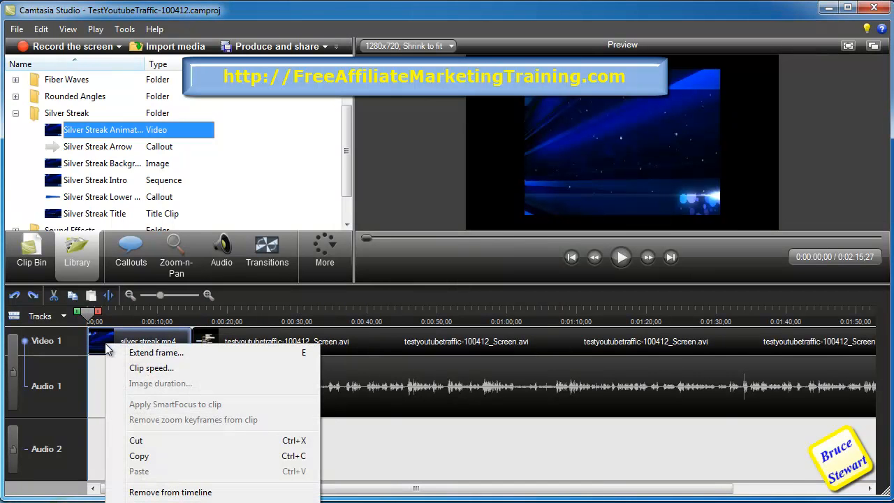
pyautogui.click(151, 368)
pyautogui.press('Return')
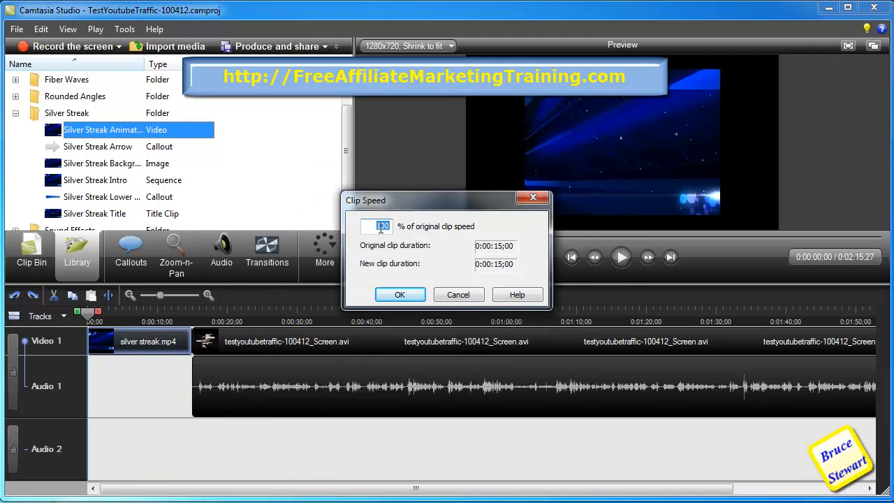
pyautogui.write('w5')
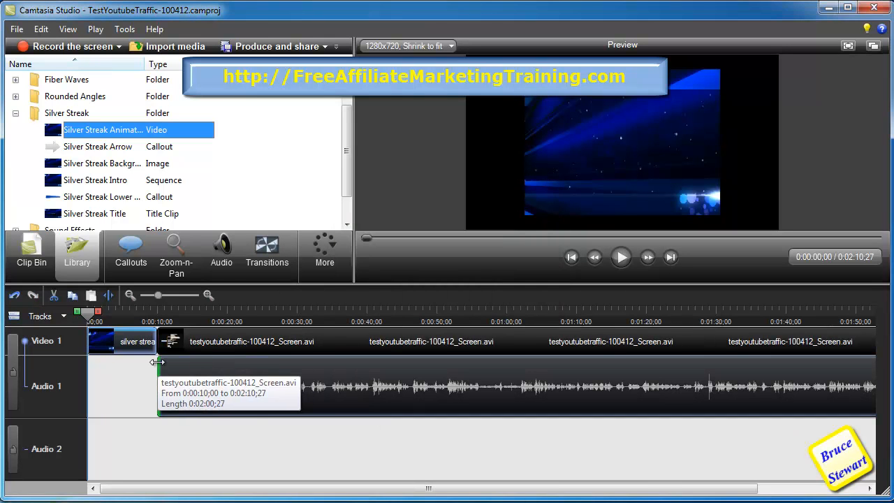
pyautogui.rightClick(144, 345)
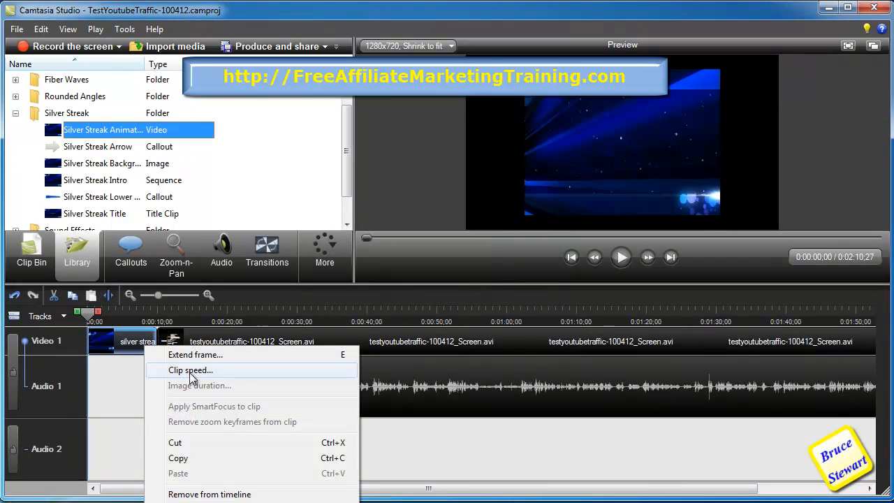
pyautogui.press('Escape')
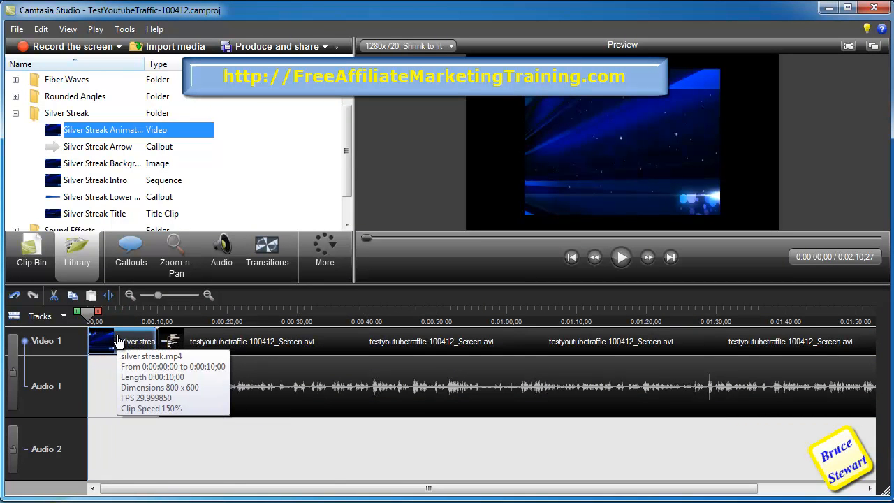
pyautogui.rightClick(118, 343)
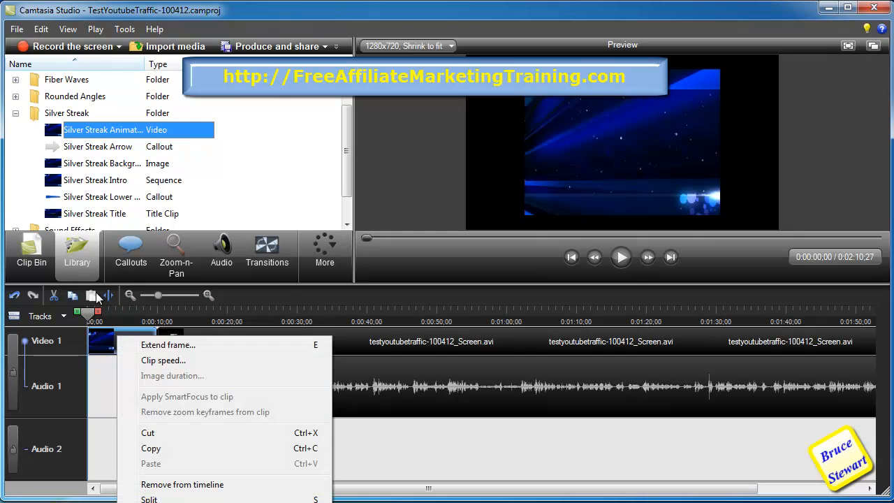
pyautogui.rightClick(69, 132)
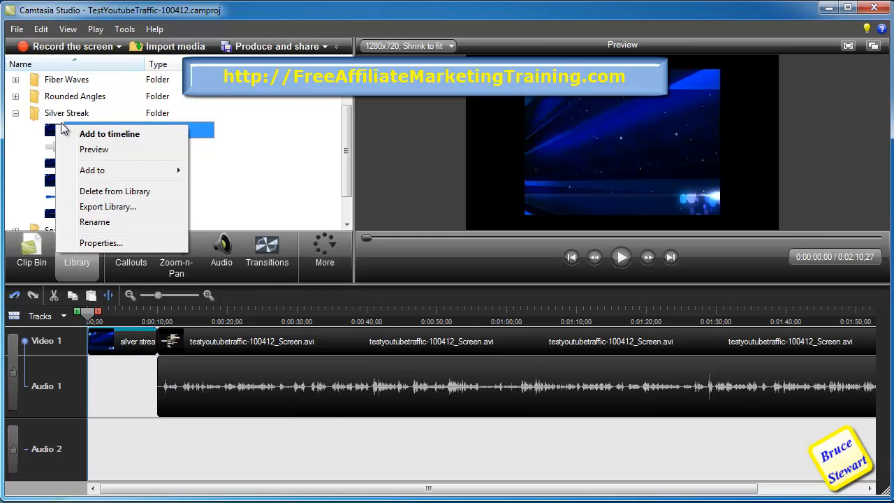
pyautogui.click(217, 112)
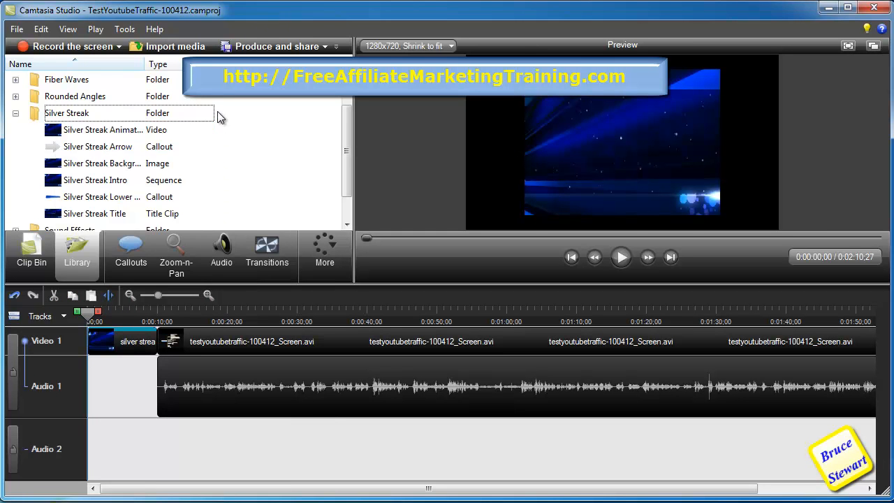
# - Add the Silver Streak Animation video to the end of the timeline after the screen recording
pyautogui.click(135, 132)
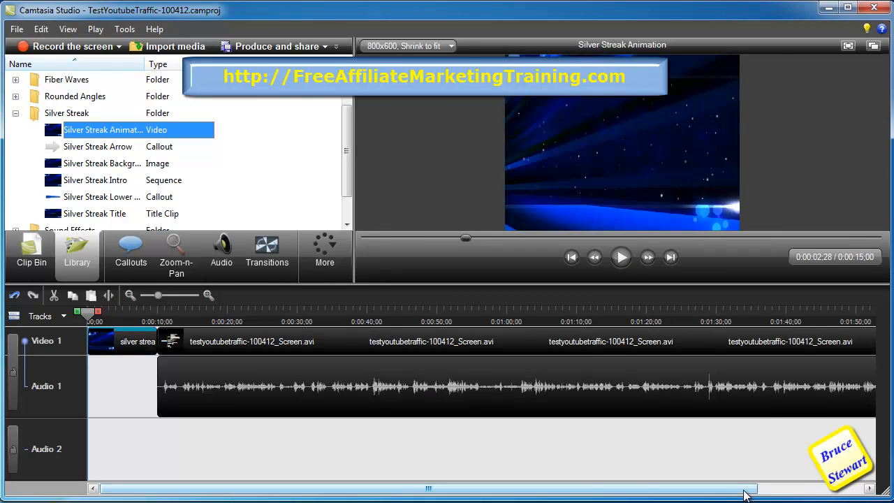
pyautogui.click(764, 489)
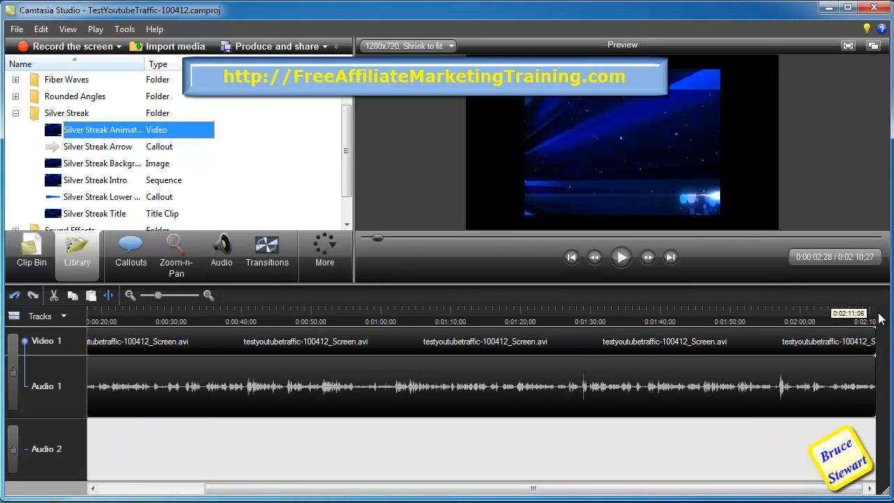
pyautogui.rightClick(77, 130)
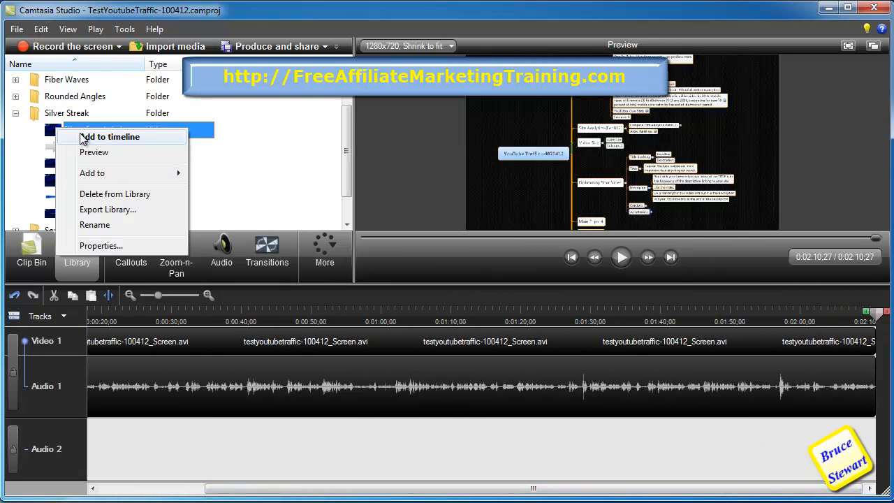
pyautogui.click(98, 136)
# - Set the closing Silver Streak clip's speed to 200 percent of the original
pyautogui.rightClick(810, 342)
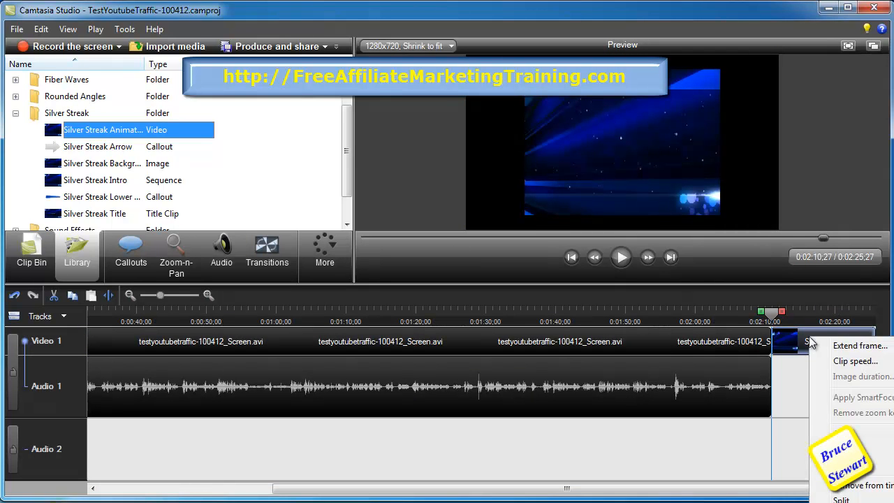
pyautogui.click(854, 361)
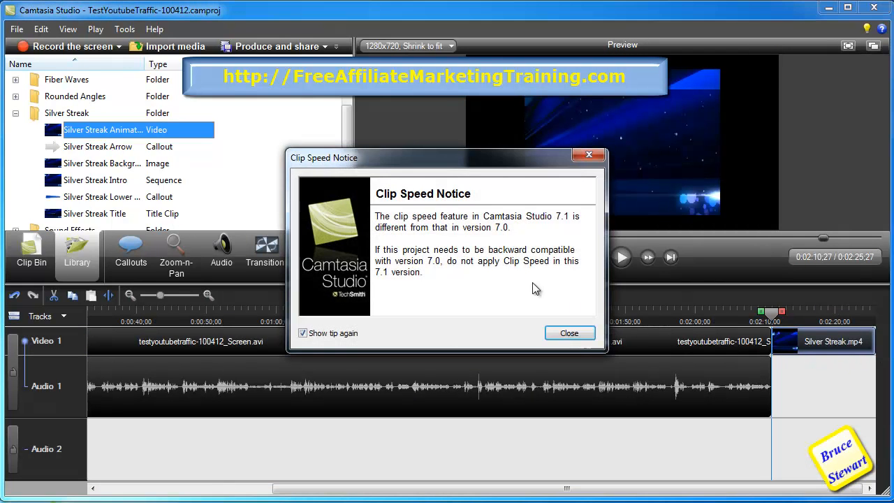
pyautogui.click(570, 333)
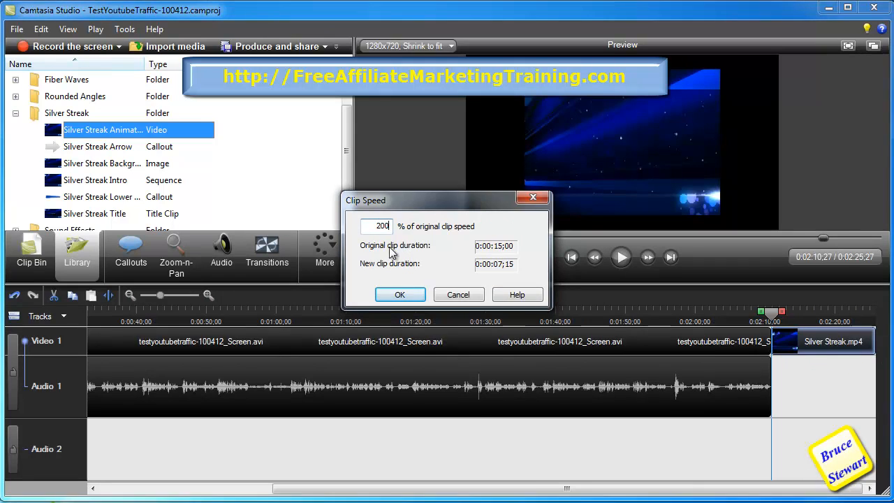
pyautogui.click(399, 294)
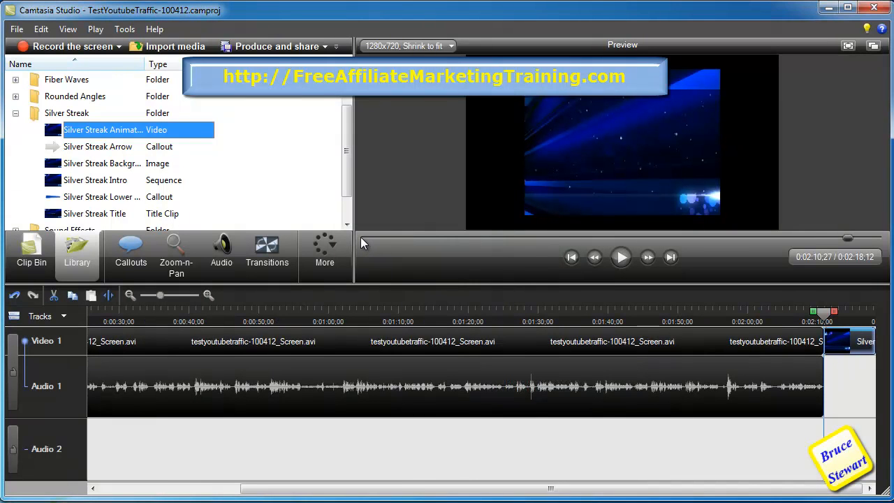
# - Set the opening Silver Streak clip's speed to 250 percent of the original
pyautogui.click(361, 238)
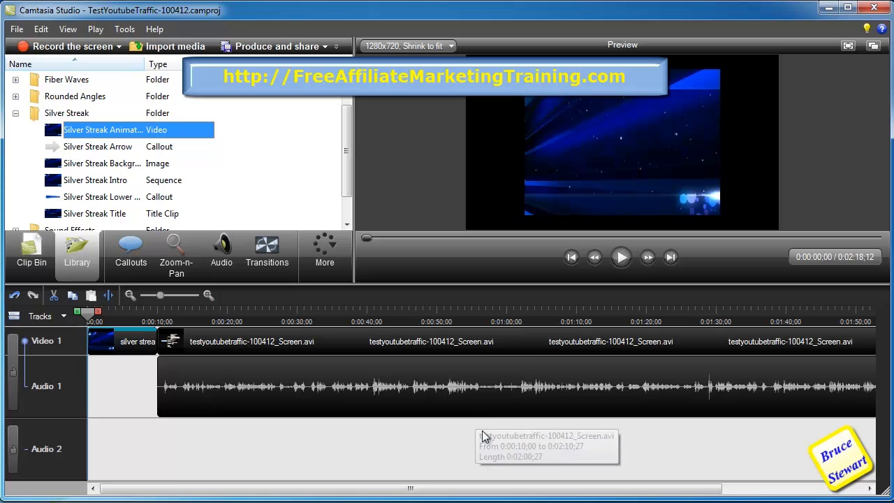
pyautogui.click(621, 260)
pyautogui.click(620, 264)
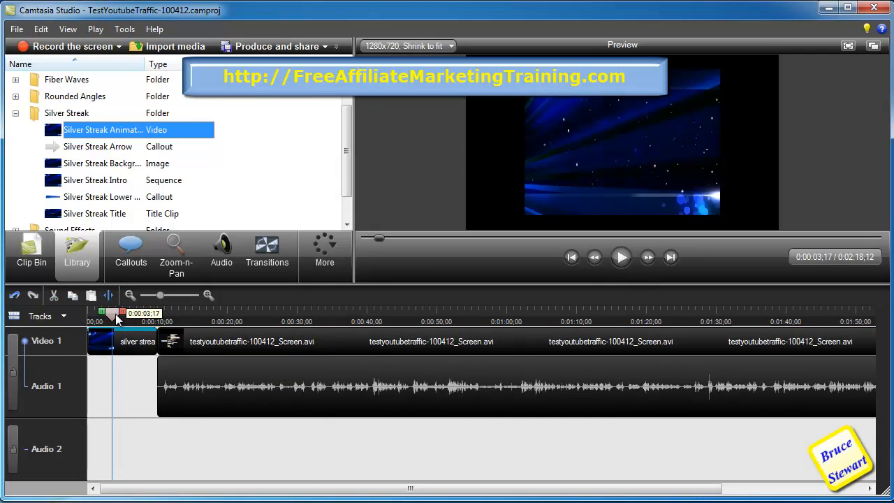
pyautogui.moveTo(118, 319); pyautogui.dragTo(88, 315)
pyautogui.rightClick(124, 341)
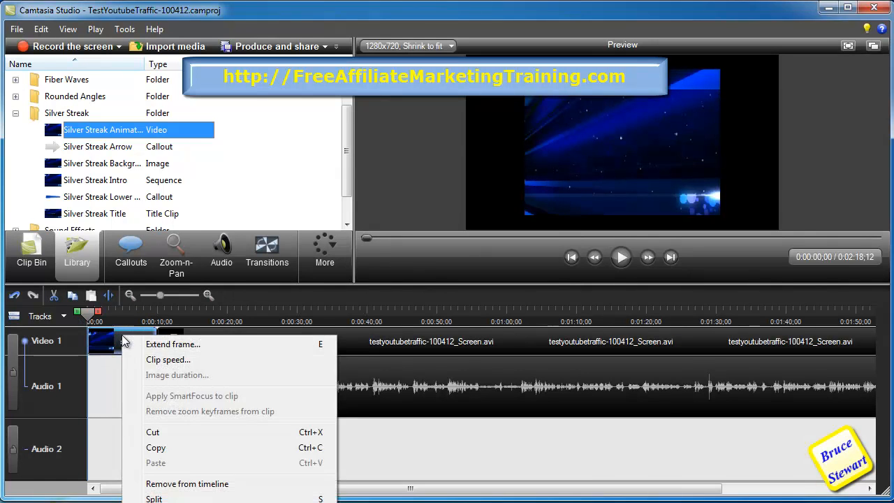
pyautogui.click(168, 359)
pyautogui.write('250')
pyautogui.press('Return')
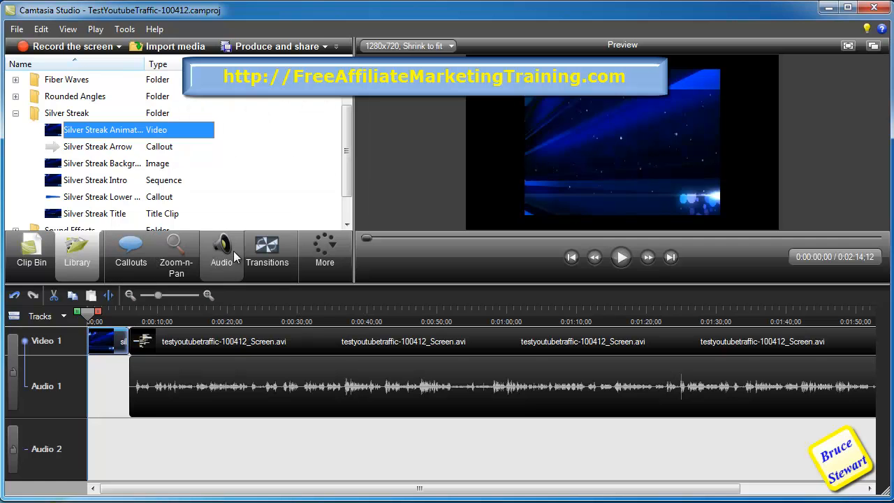
# - Insert a Checkerboard transition between the opening Silver Streak clip and the screen recording
pyautogui.click(265, 255)
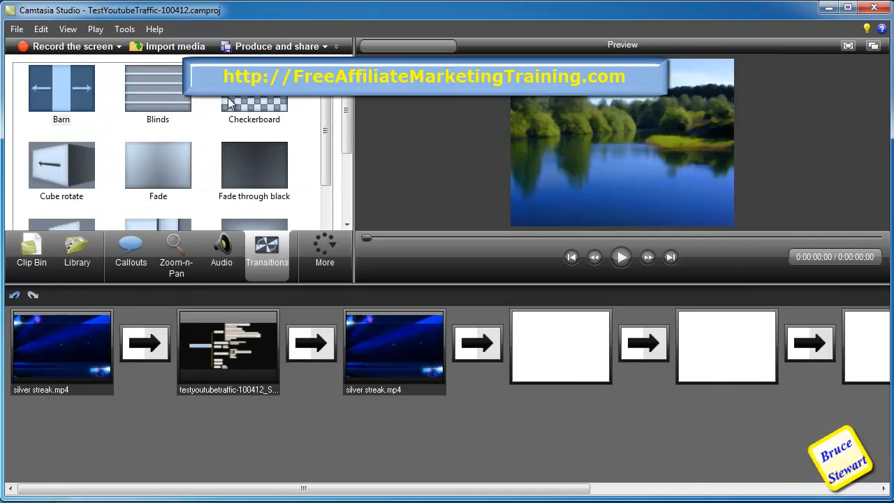
pyautogui.moveTo(236, 103); pyautogui.dragTo(142, 342)
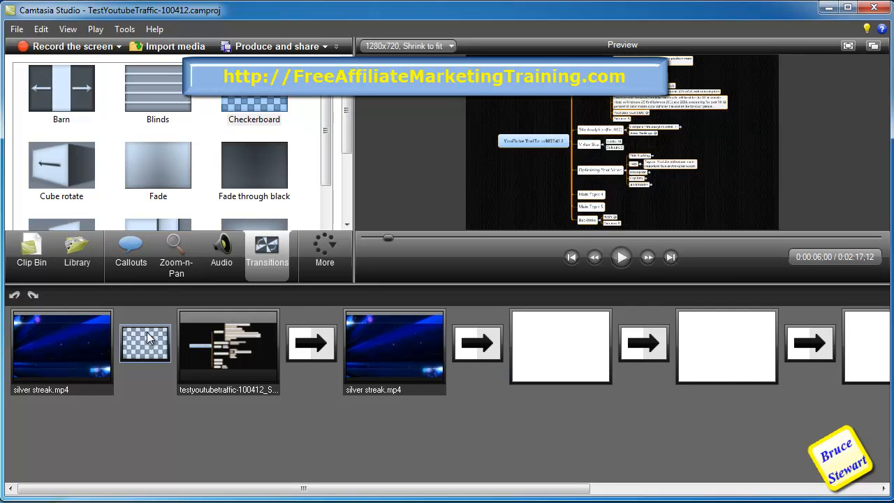
pyautogui.moveTo(253, 126); pyautogui.dragTo(258, 105)
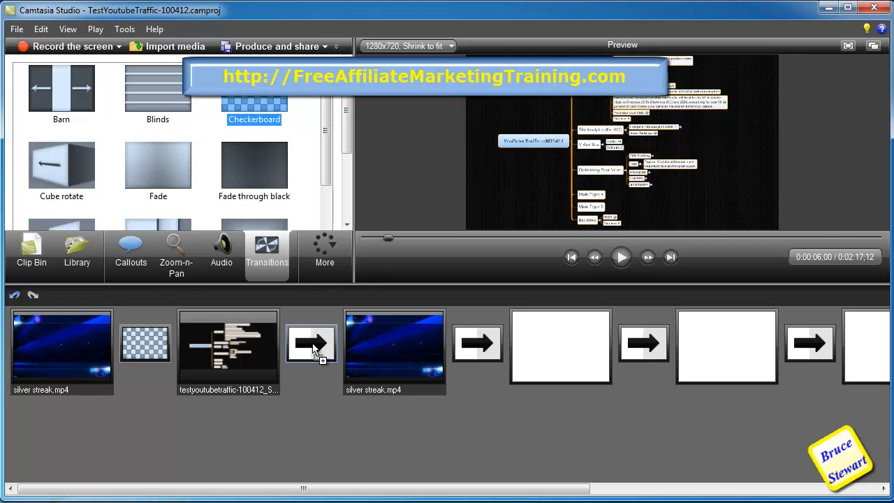
pyautogui.moveTo(312, 344); pyautogui.dragTo(313, 340)
pyautogui.click(35, 253)
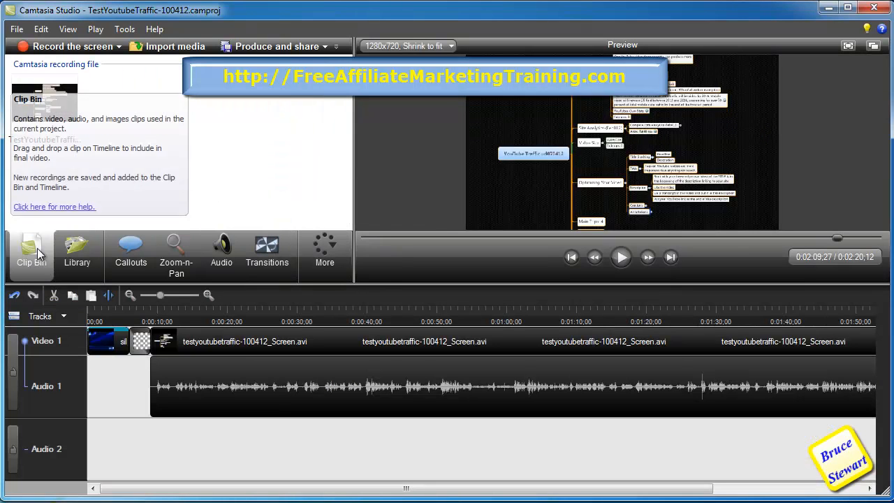
# - Preview the edited video from the start, including the new intro and transition
pyautogui.click(617, 258)
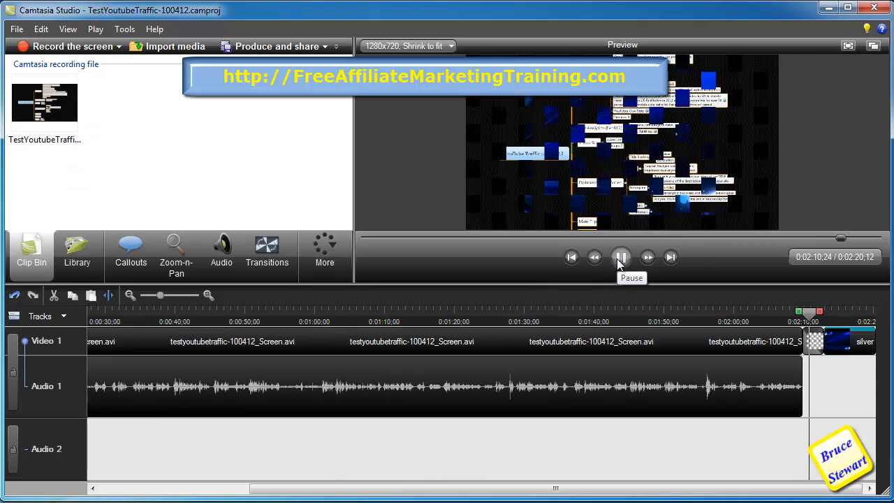
pyautogui.click(620, 259)
pyautogui.click(363, 237)
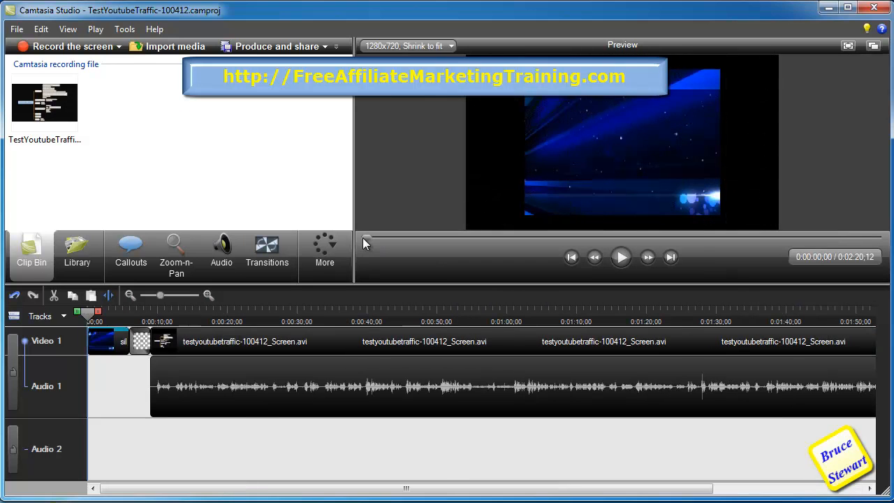
pyautogui.click(620, 259)
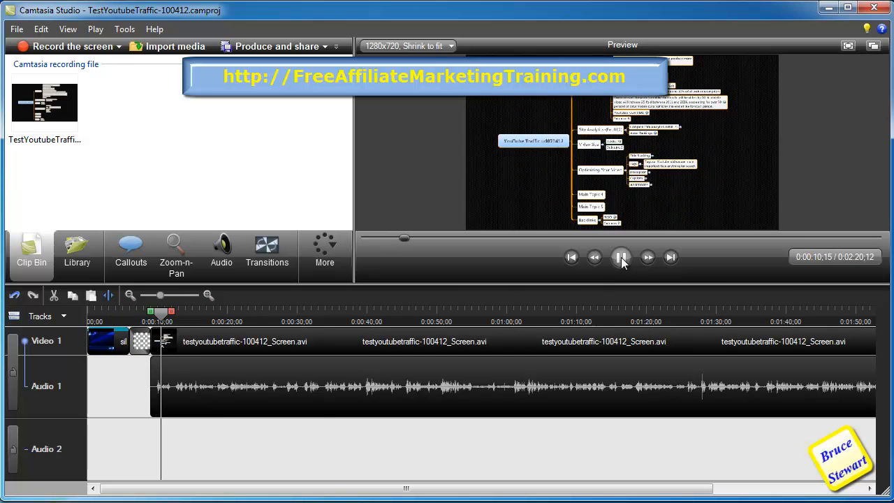
pyautogui.click(621, 258)
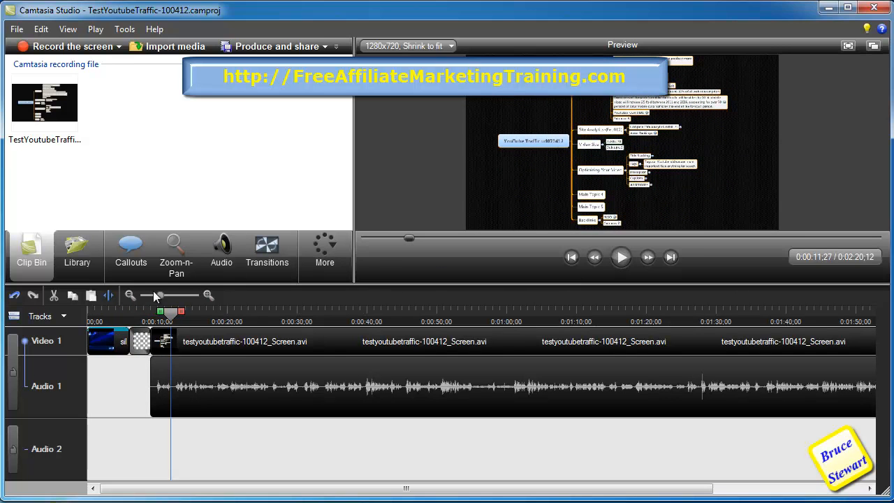
# - Add the "future and past" audio from the library's Audio folder to the timeline at the start
pyautogui.click(92, 316)
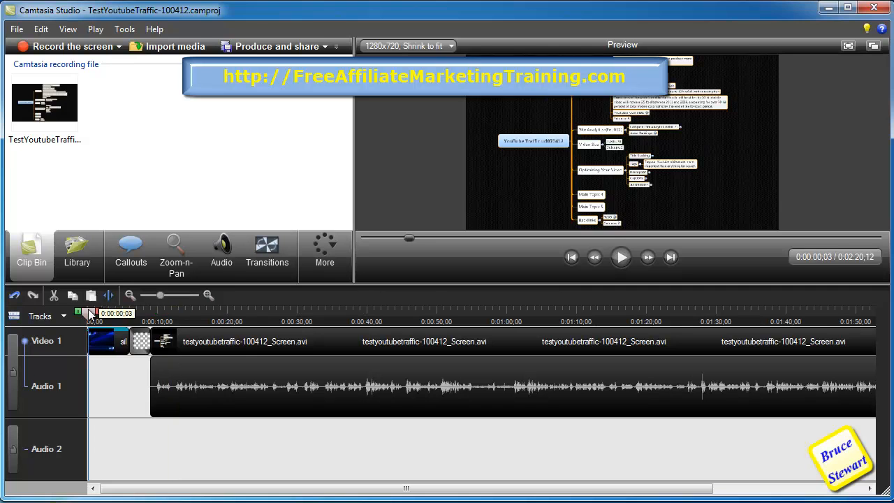
pyautogui.click(80, 253)
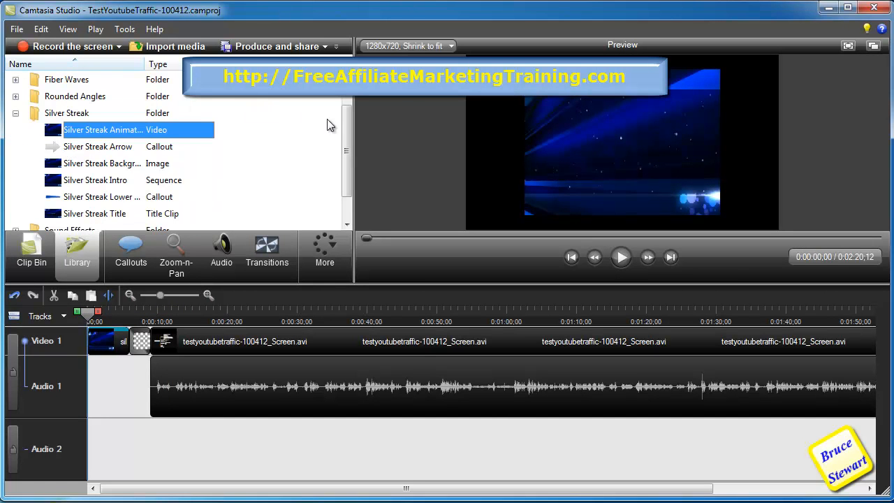
pyautogui.scroll(1, 344, 130)
pyautogui.doubleClick(56, 79)
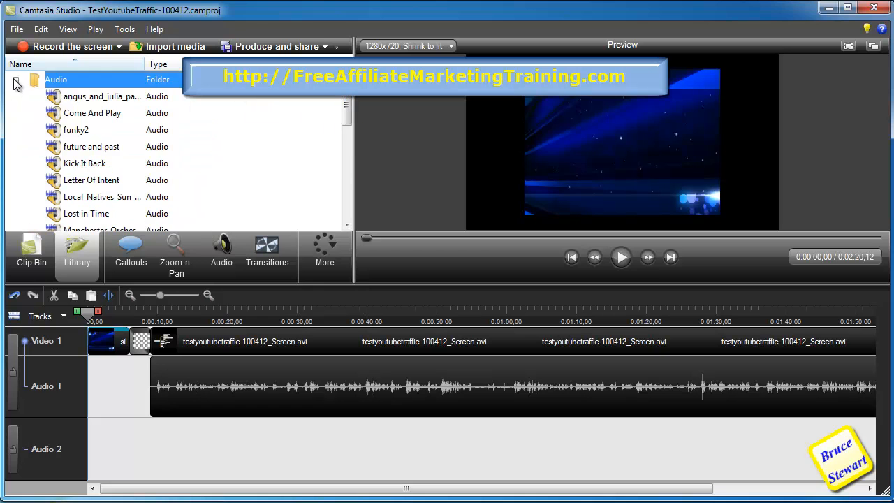
pyautogui.click(73, 148)
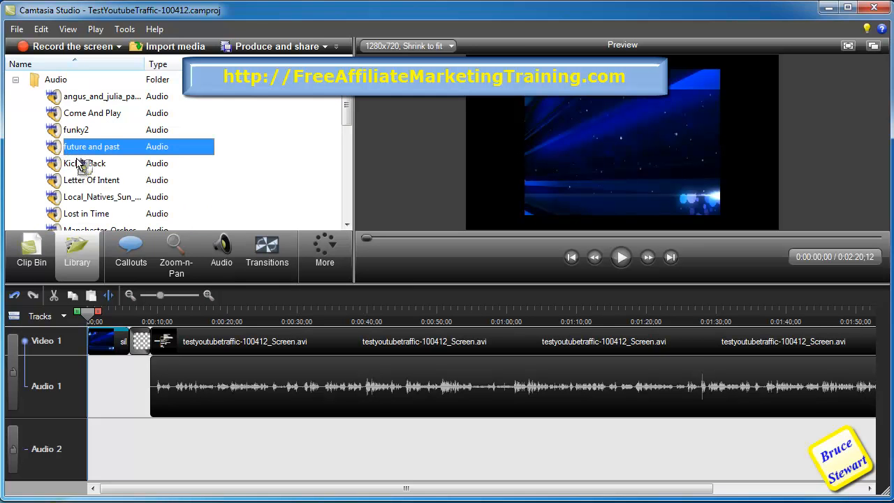
pyautogui.rightClick(56, 154)
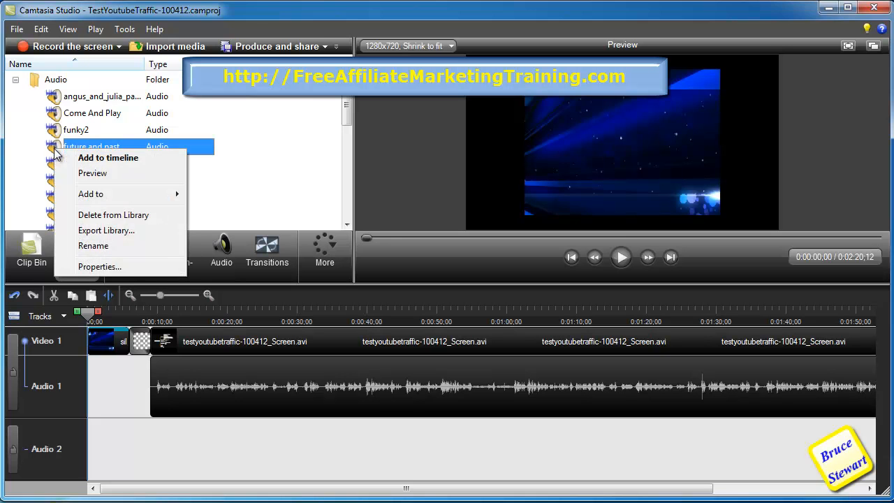
pyautogui.click(88, 161)
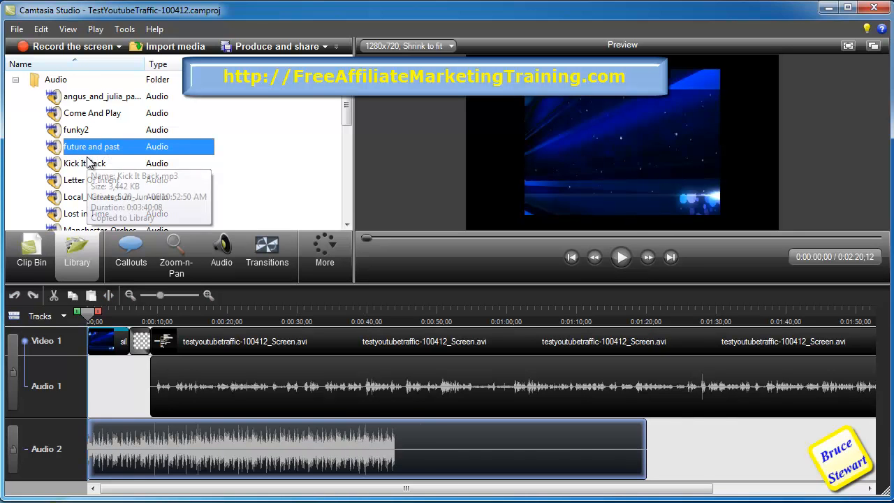
# - Add a second copy of "future and past" to the timeline near the end of the screen recording, shifting it slightly earlier
pyautogui.click(646, 312)
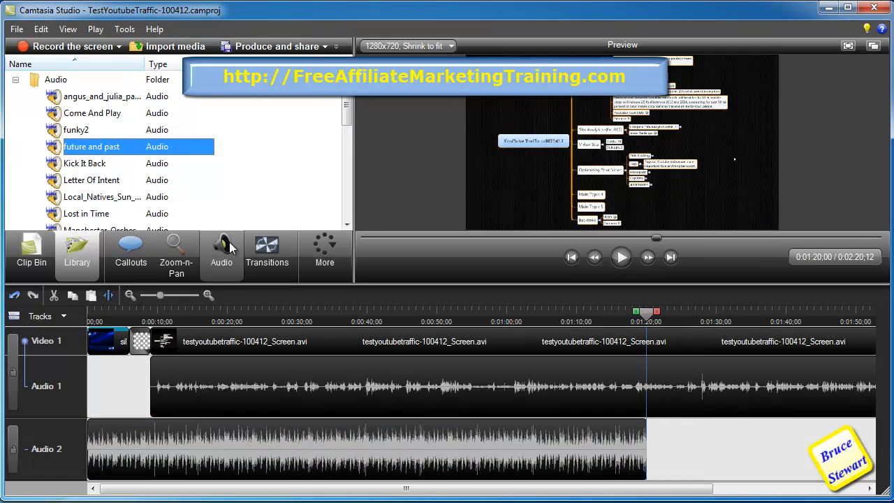
pyautogui.rightClick(77, 149)
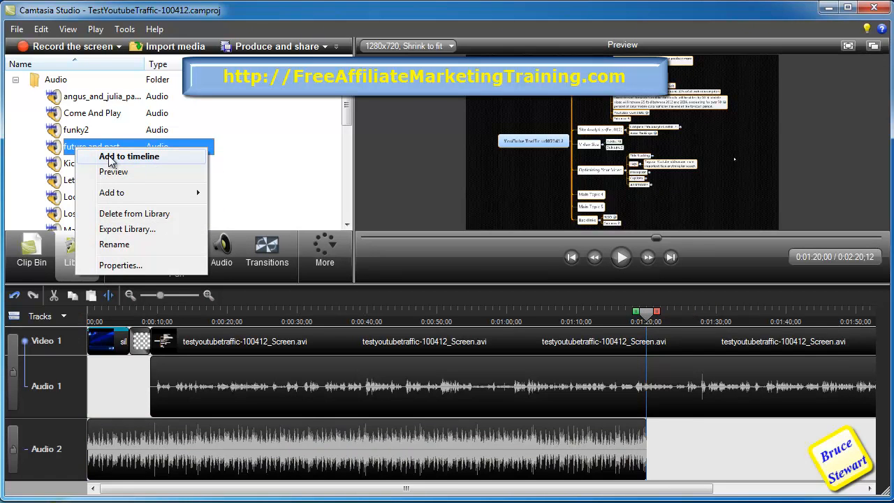
pyautogui.click(109, 157)
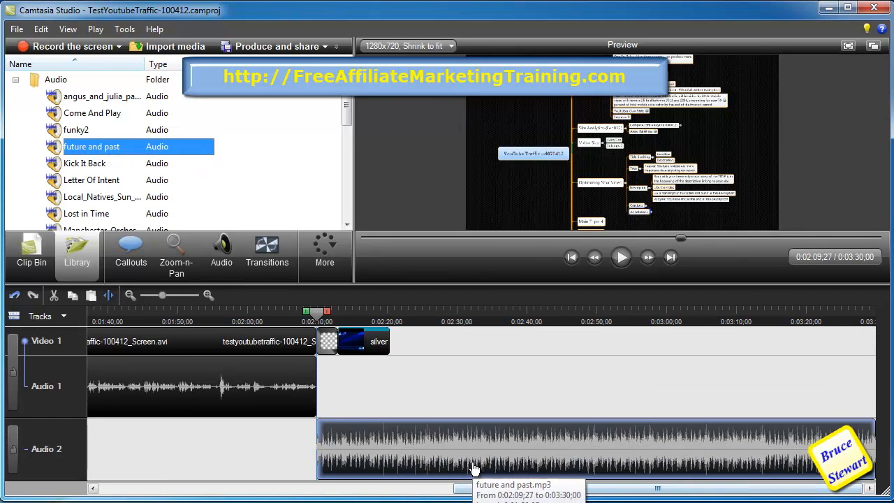
pyautogui.moveTo(472, 468); pyautogui.dragTo(435, 452)
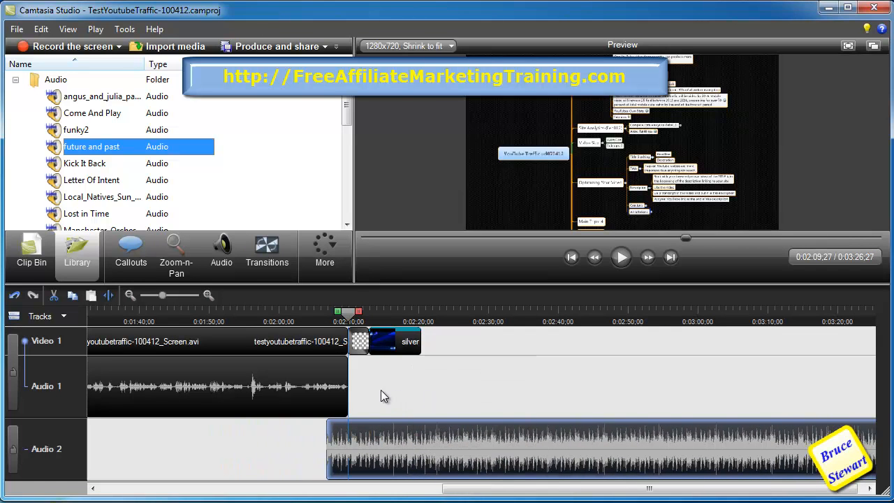
# - Move the closing music clip to start at about 2:08 and select the span up to the outro transition
pyautogui.moveTo(164, 295); pyautogui.dragTo(168, 295)
pyautogui.moveTo(568, 450); pyautogui.dragTo(587, 446)
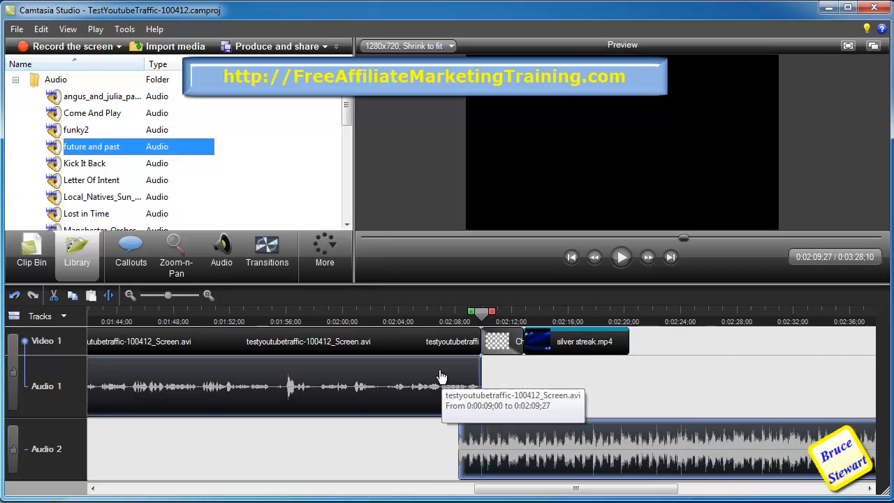
pyautogui.moveTo(474, 316); pyautogui.dragTo(458, 318)
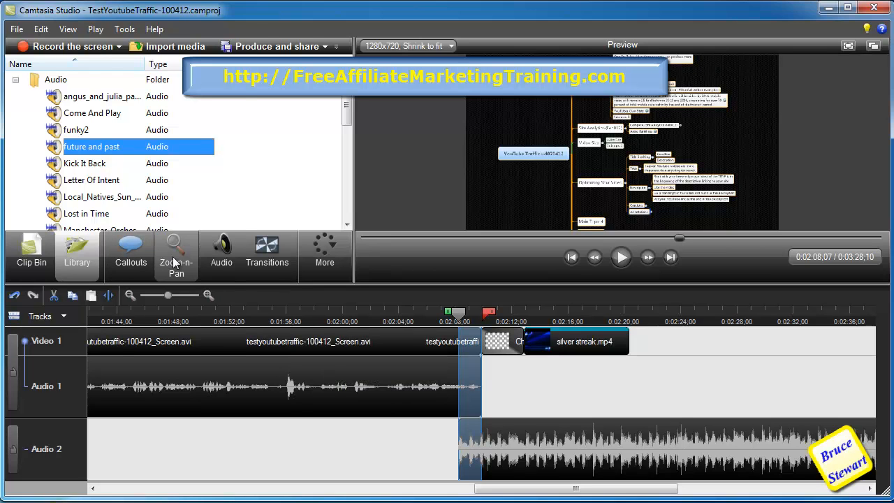
# - Try applying an audio fade-in over the selected range
pyautogui.click(225, 257)
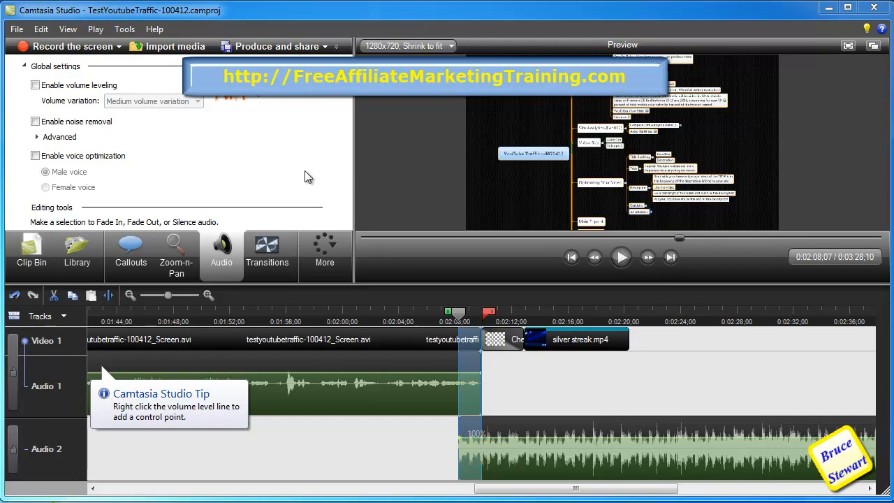
pyautogui.click(325, 251)
pyautogui.moveTo(389, 283); pyautogui.dragTo(377, 336)
pyautogui.scroll(-2, 338, 250)
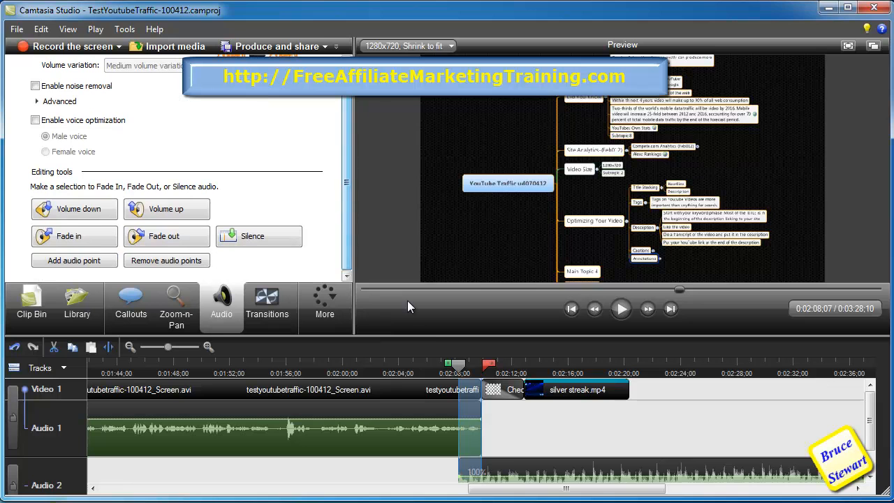
pyautogui.moveTo(422, 337); pyautogui.dragTo(426, 307)
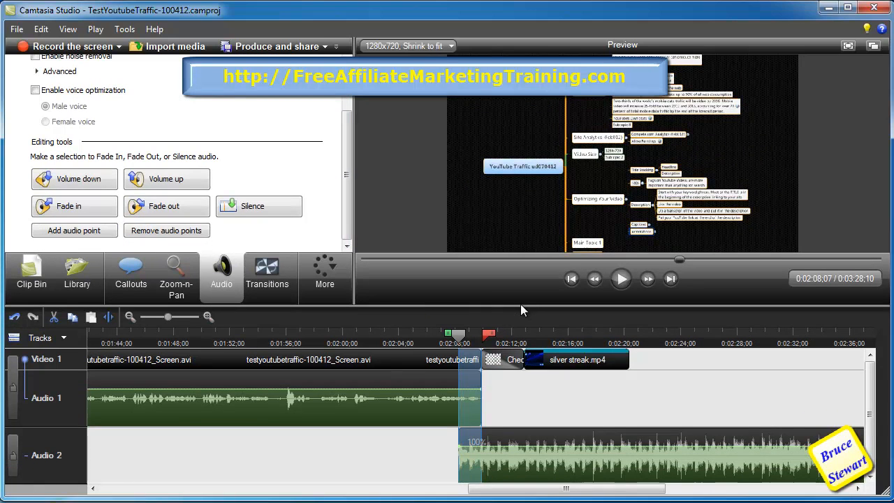
pyautogui.moveTo(520, 308); pyautogui.dragTo(519, 259)
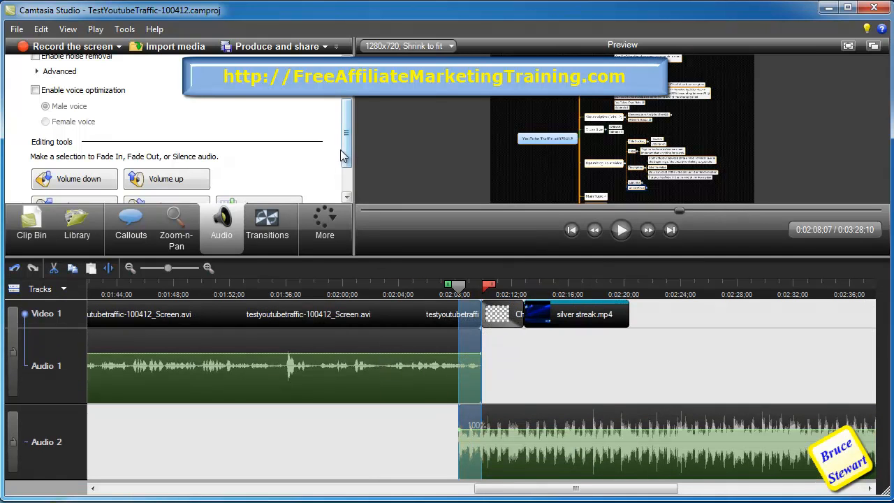
pyautogui.scroll(-2, 301, 185)
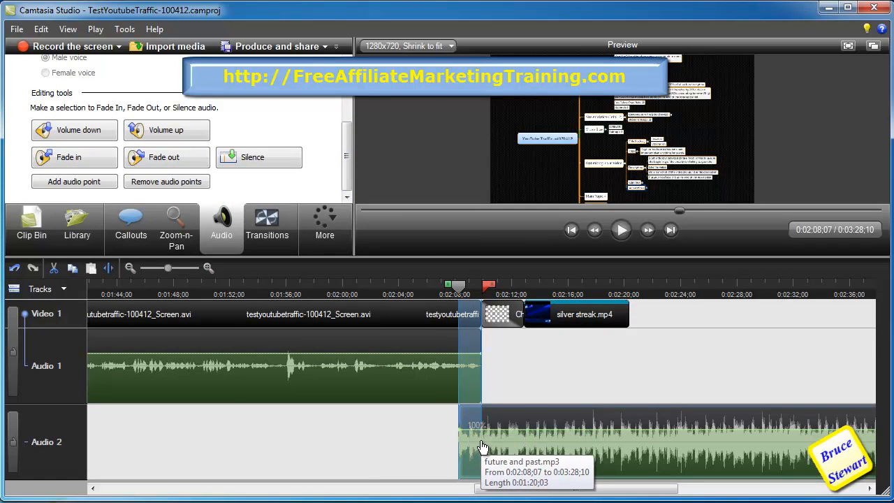
pyautogui.click(78, 160)
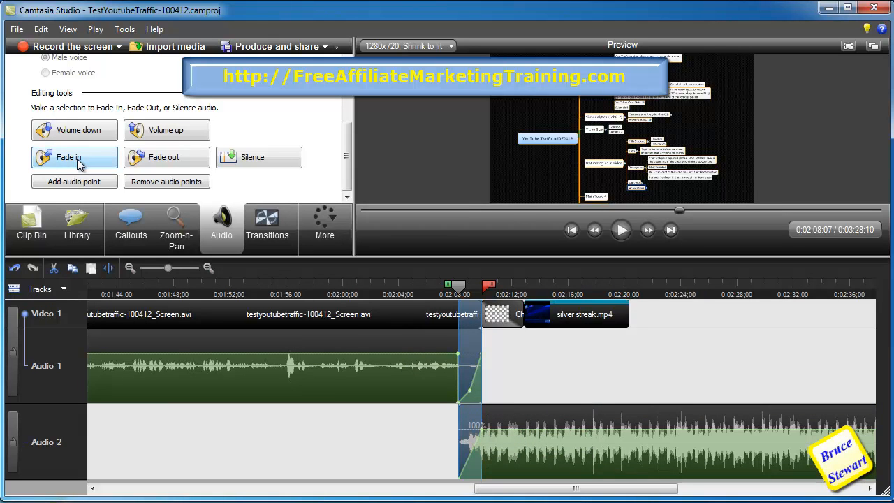
pyautogui.hotkey('ctrl', 'z')
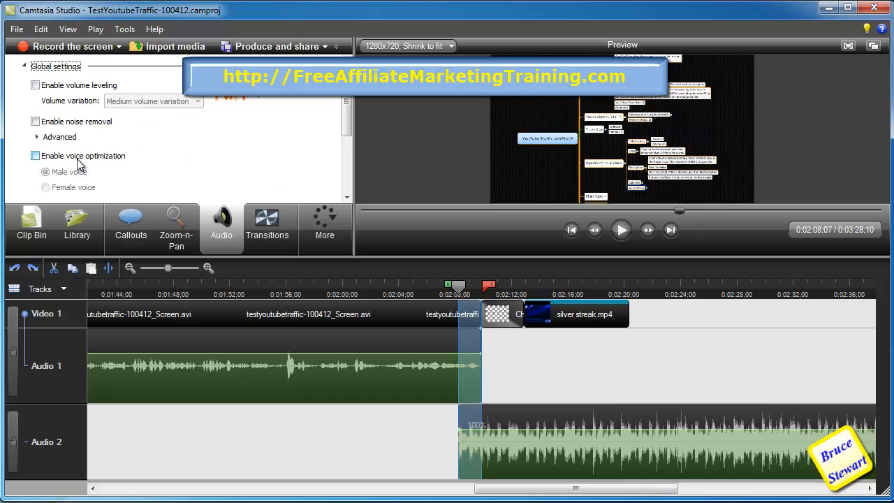
# - Lock the screen-recording track and fade in the closing music clip from its start to the outro transition
pyautogui.click(13, 358)
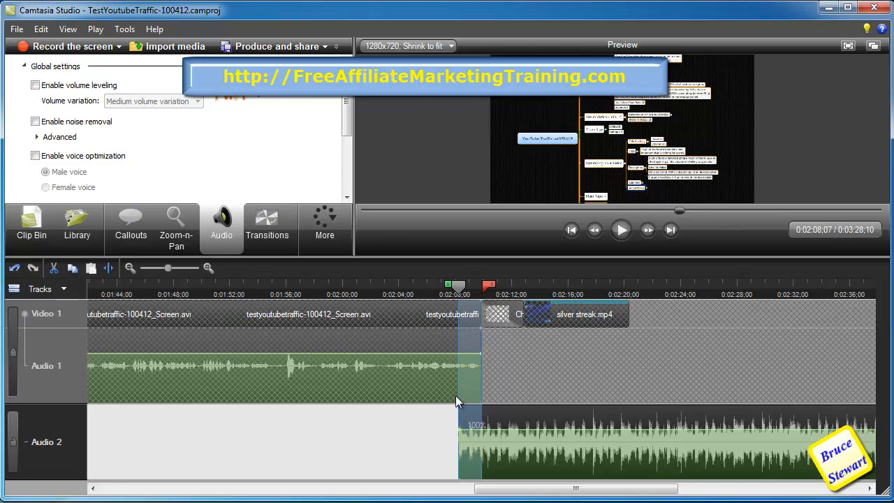
pyautogui.moveTo(525, 443); pyautogui.dragTo(530, 443)
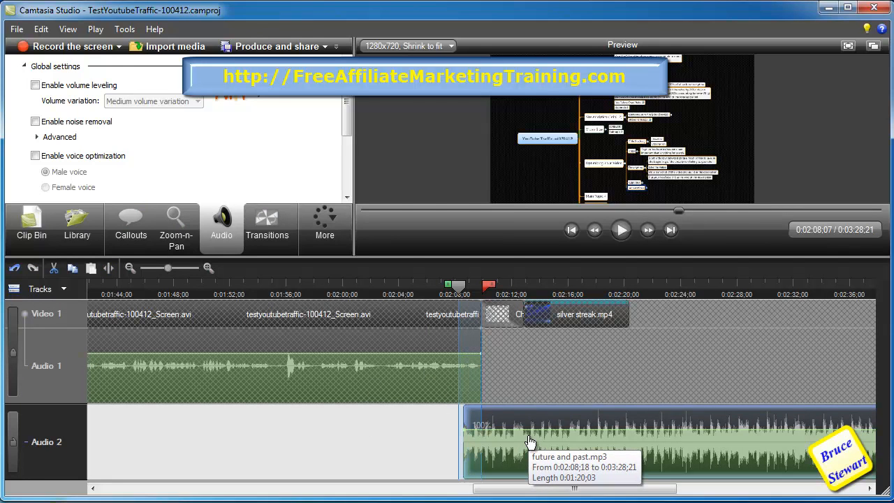
pyautogui.click(461, 289)
pyautogui.moveTo(461, 290); pyautogui.dragTo(467, 291)
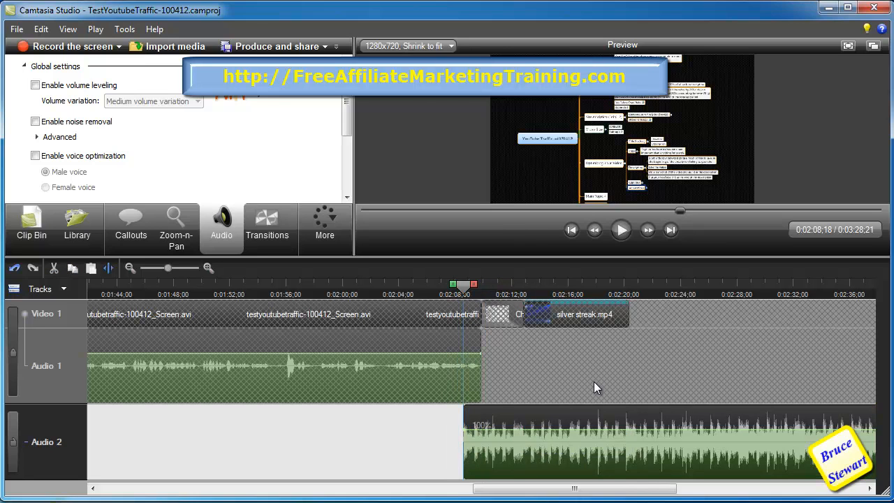
pyautogui.moveTo(477, 288); pyautogui.dragTo(496, 286)
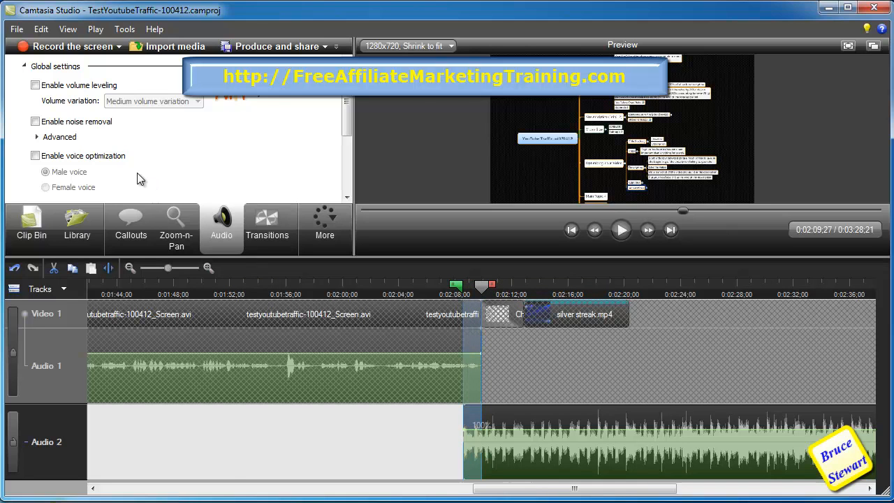
pyautogui.scroll(-3, 139, 176)
pyautogui.click(84, 158)
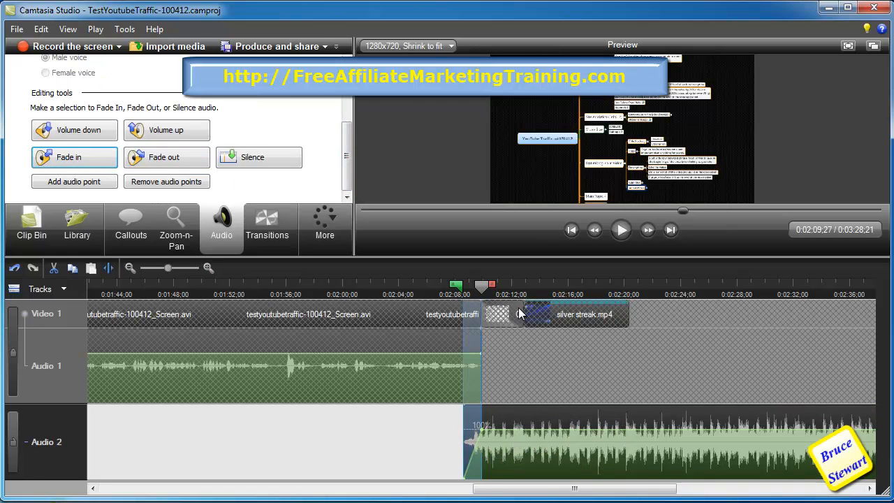
# - Fade out the closing music around 2:19–2:21 and delete the part extending past the video's end
pyautogui.click(486, 289)
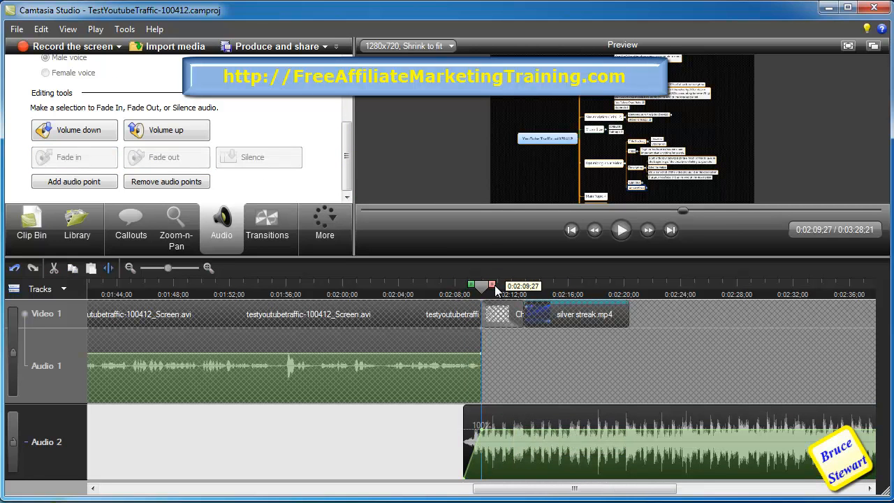
pyautogui.moveTo(493, 289)
pyautogui.mouseDown()
pyautogui.moveTo(647, 296)
pyautogui.moveTo(637, 299)
pyautogui.moveTo(614, 288)
pyautogui.moveTo(652, 288)
pyautogui.mouseUp()
pyautogui.click(203, 150)
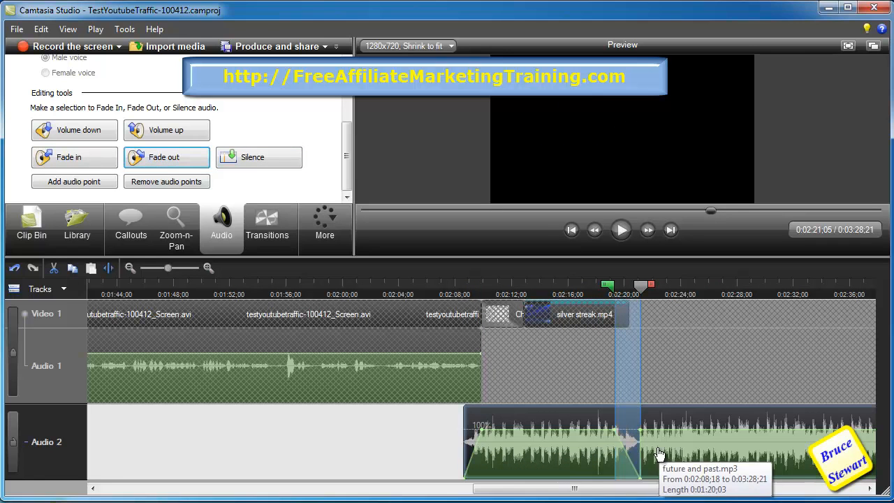
pyautogui.moveTo(643, 288); pyautogui.dragTo(886, 287)
pyautogui.press('Delete')
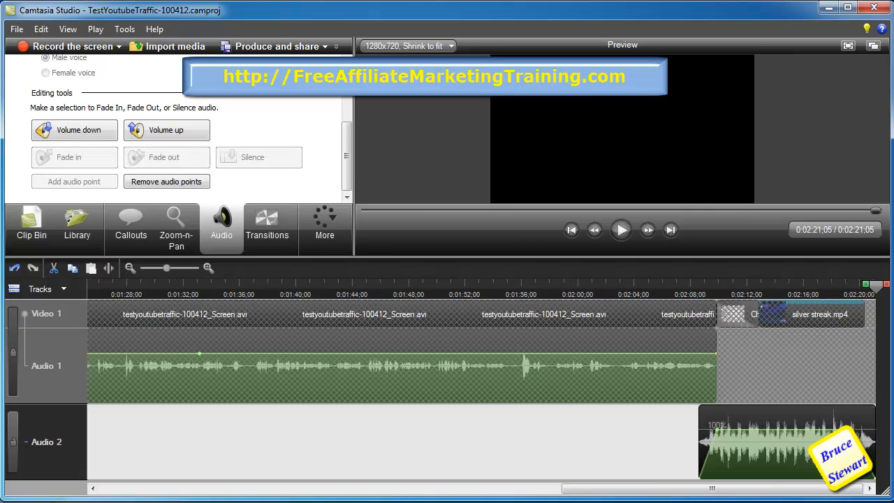
# - Fade out the opening music over roughly 0:08 to 0:10 and cut the rest of that clip after it
pyautogui.moveTo(634, 488); pyautogui.dragTo(174, 490)
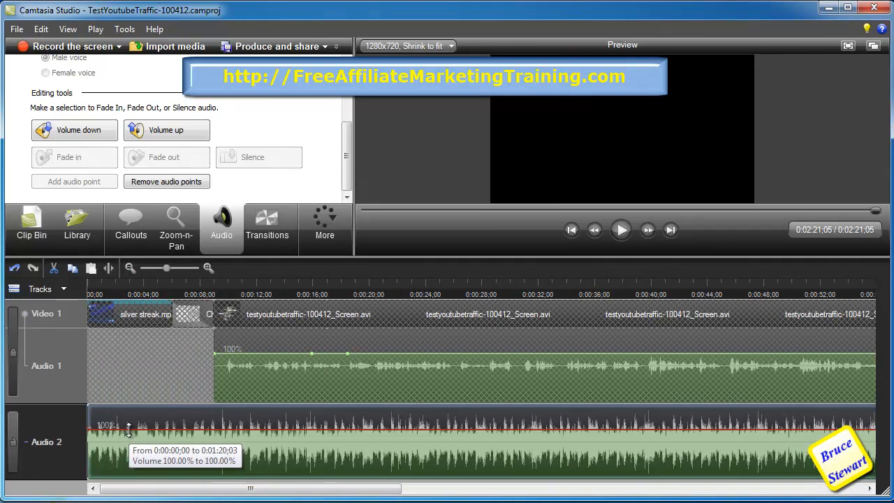
pyautogui.click(238, 286)
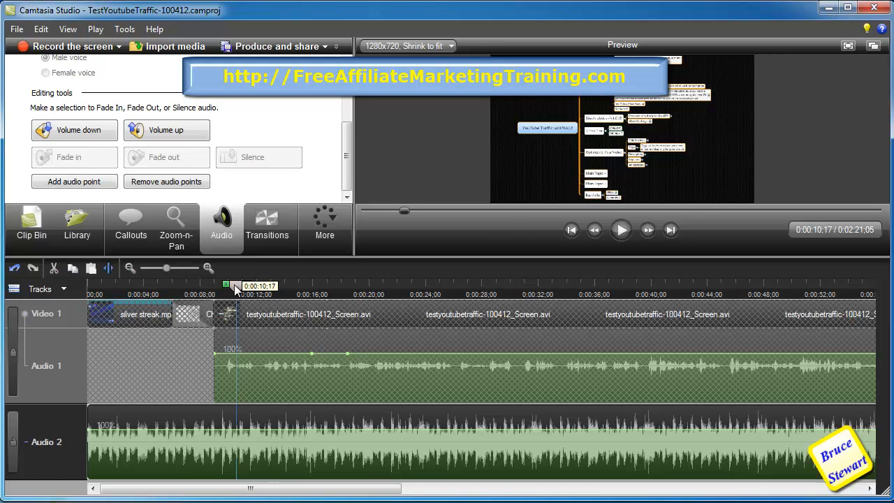
pyautogui.moveTo(229, 288); pyautogui.dragTo(207, 290)
pyautogui.click(164, 156)
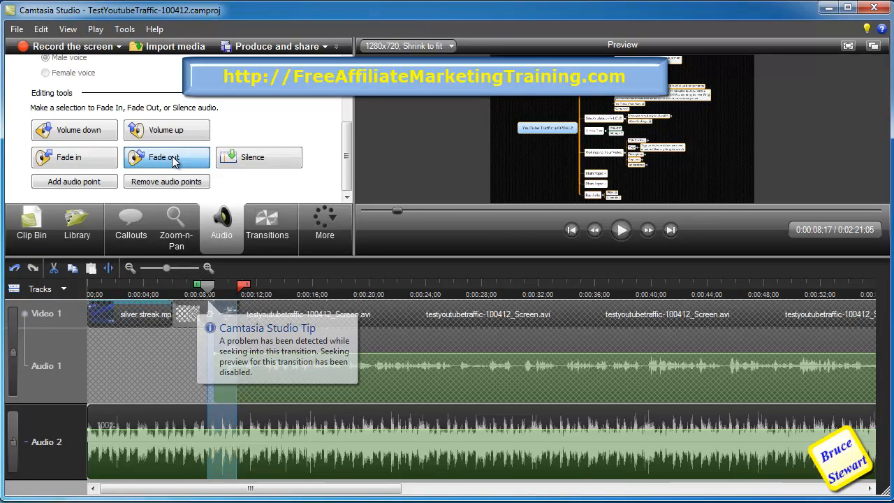
pyautogui.click(241, 289)
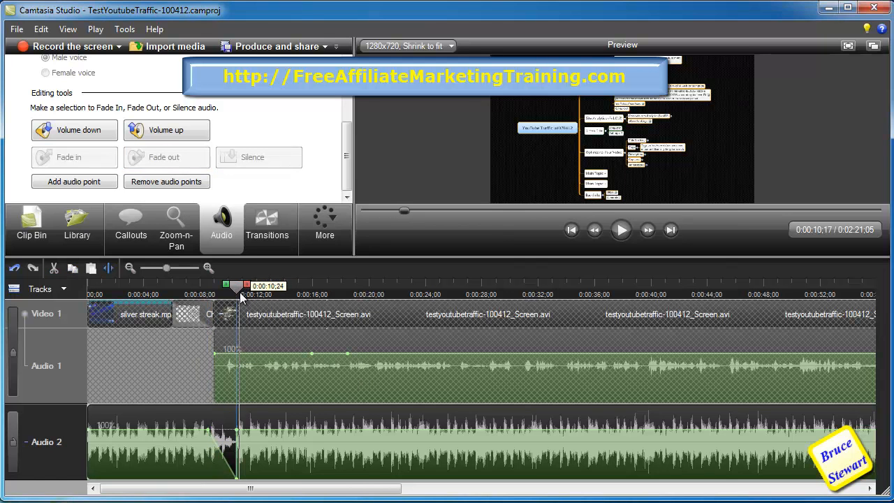
pyautogui.moveTo(248, 288)
pyautogui.mouseDown()
pyautogui.moveTo(434, 314)
pyautogui.moveTo(869, 342)
pyautogui.moveTo(611, 353)
pyautogui.mouseUp()
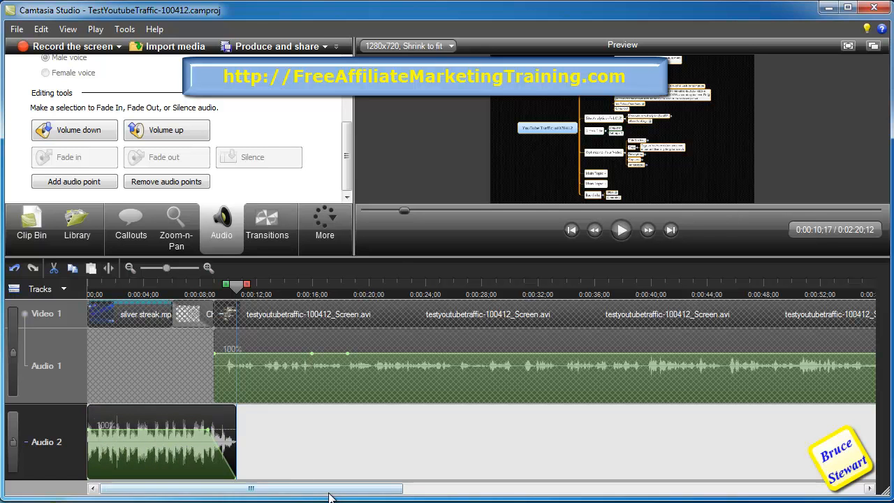
# - Reposition the closing music clip toward the end of the timeline on the second audio track
pyautogui.click(315, 434)
pyautogui.moveTo(382, 493); pyautogui.dragTo(341, 499)
pyautogui.moveTo(167, 268); pyautogui.dragTo(166, 269)
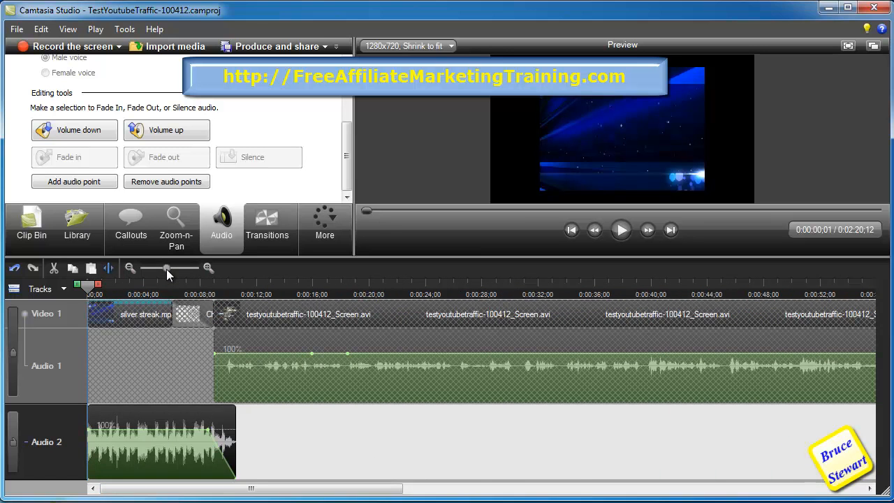
pyautogui.moveTo(337, 489); pyautogui.dragTo(602, 500)
pyautogui.moveTo(378, 436); pyautogui.dragTo(817, 436)
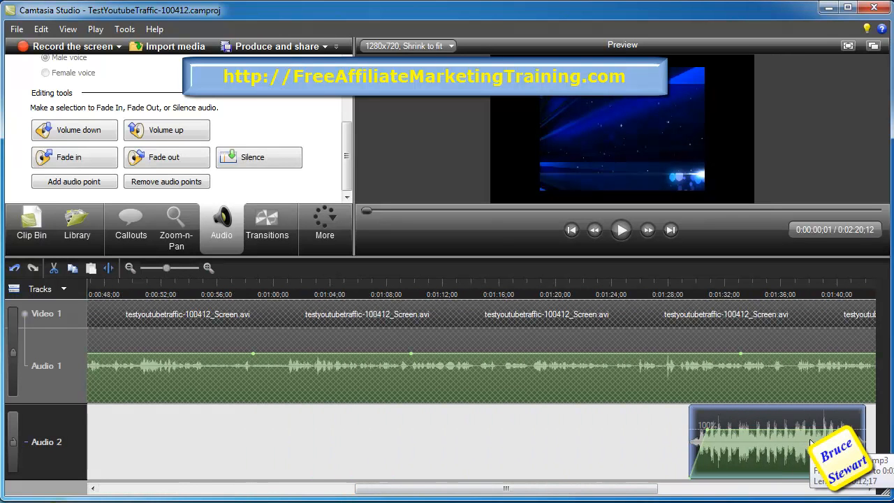
pyautogui.moveTo(603, 493)
pyautogui.mouseDown()
pyautogui.moveTo(486, 501)
pyautogui.moveTo(800, 493)
pyautogui.mouseUp()
pyautogui.moveTo(266, 447); pyautogui.dragTo(818, 431)
pyautogui.moveTo(695, 494); pyautogui.dragTo(205, 499)
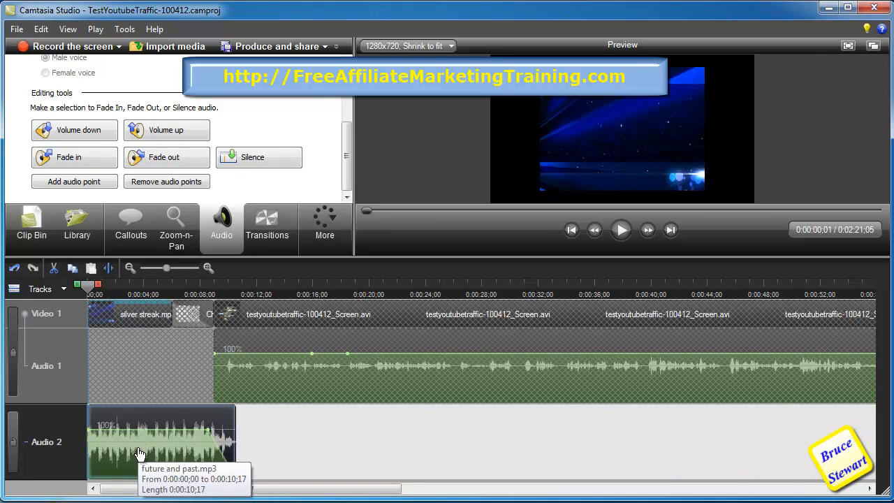
# - Try lowering the background music volume across the timeline with Volume down
pyautogui.click(381, 211)
pyautogui.moveTo(366, 211); pyautogui.dragTo(360, 210)
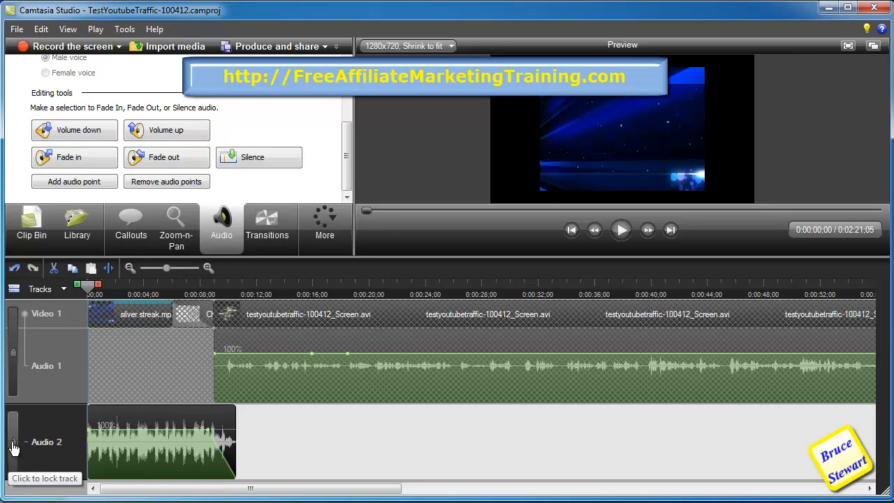
pyautogui.click(84, 134)
pyautogui.moveTo(100, 287); pyautogui.dragTo(882, 308)
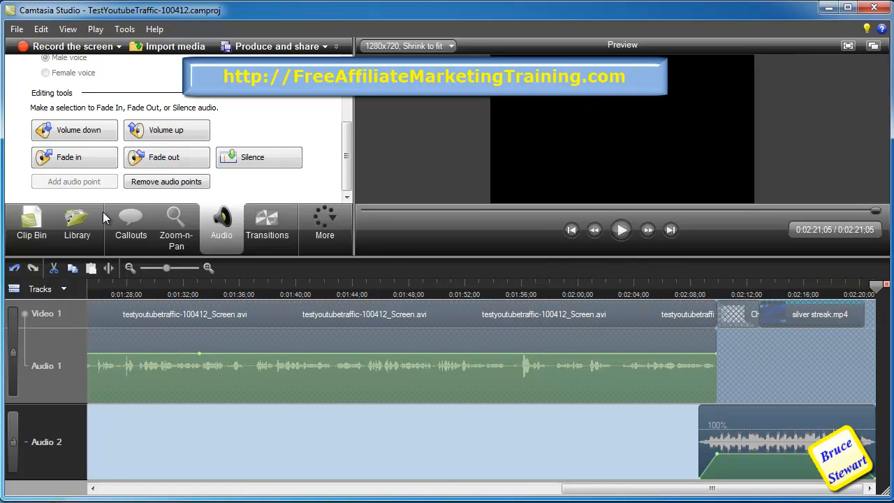
pyautogui.click(83, 134)
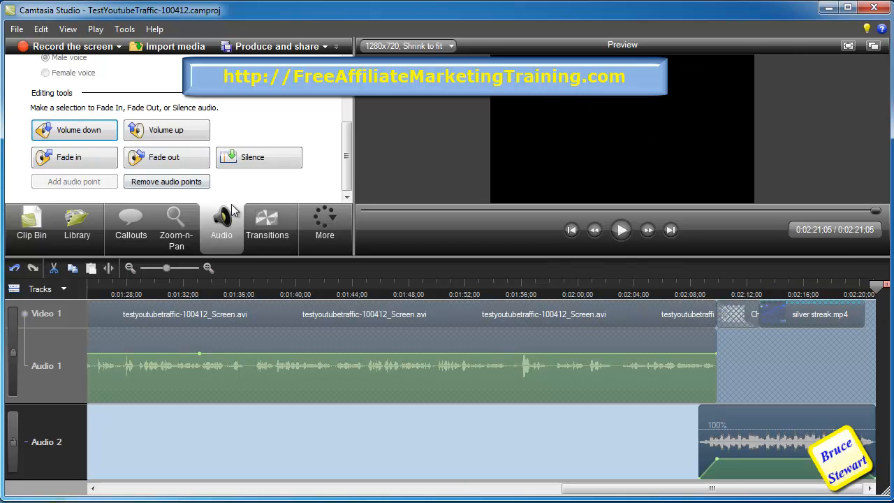
# - Play back the opening of the edited video in the preview from the start
pyautogui.click(364, 211)
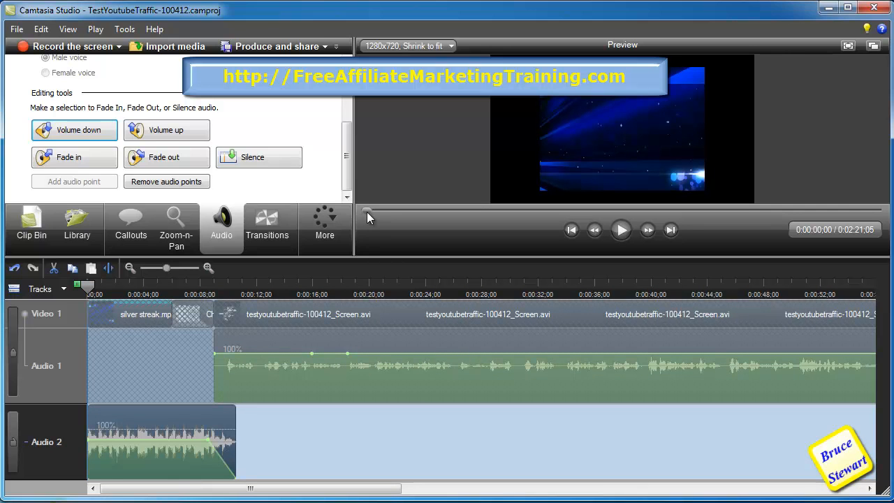
pyautogui.click(90, 290)
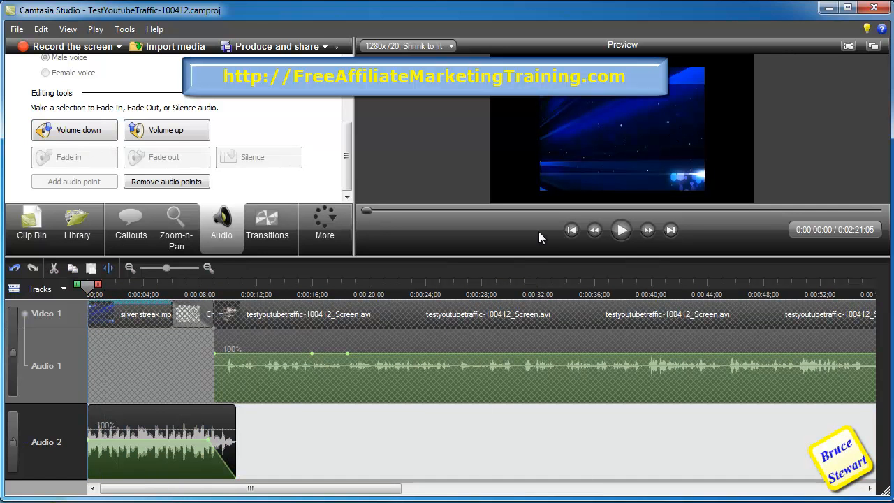
pyautogui.click(621, 230)
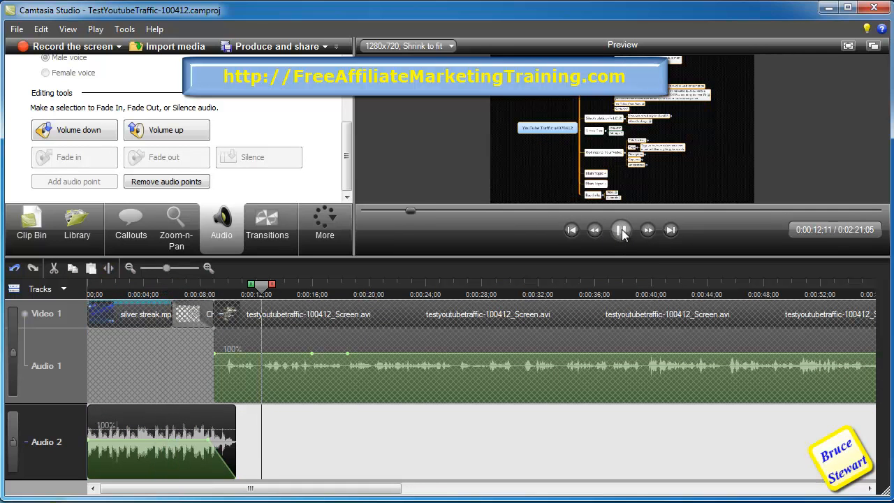
pyautogui.click(622, 231)
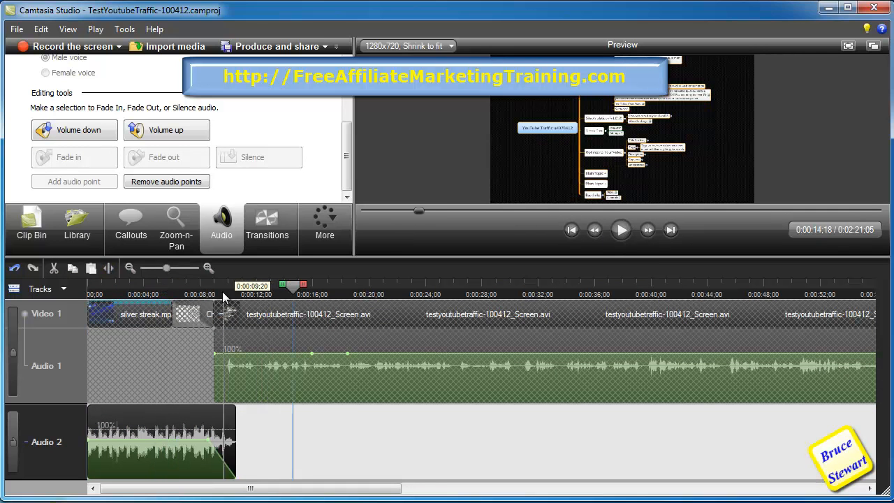
# - Lock the music track, unlock the narration track, and shorten the Silver Streak intro clip to about 3 seconds
pyautogui.click(12, 440)
pyautogui.click(12, 361)
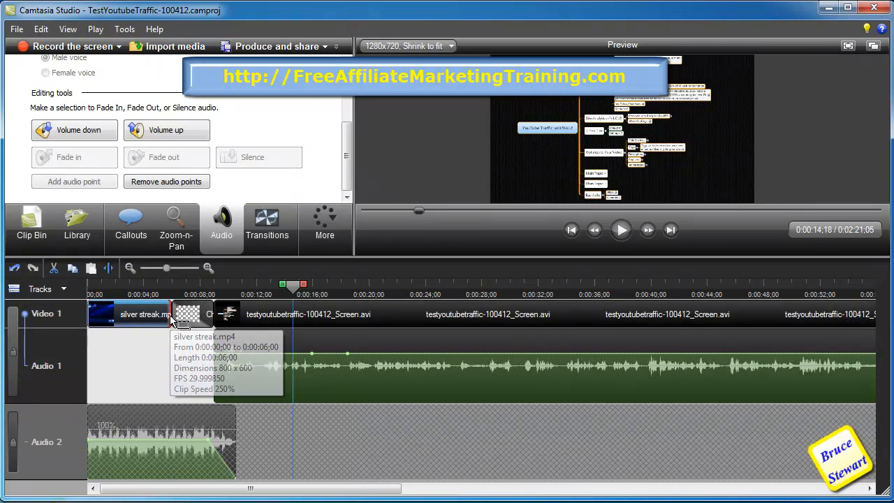
pyautogui.moveTo(167, 315); pyautogui.dragTo(129, 318)
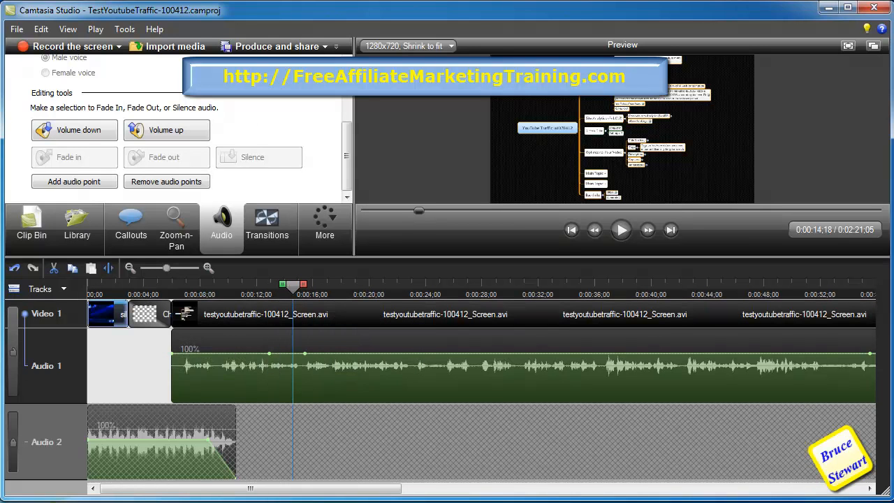
# - Relock the narration track and cut roughly the first 2 seconds of the opening music from the timeline
pyautogui.click(13, 361)
pyautogui.moveTo(293, 285)
pyautogui.mouseDown()
pyautogui.moveTo(184, 287)
pyautogui.moveTo(112, 314)
pyautogui.moveTo(85, 289)
pyautogui.mouseUp()
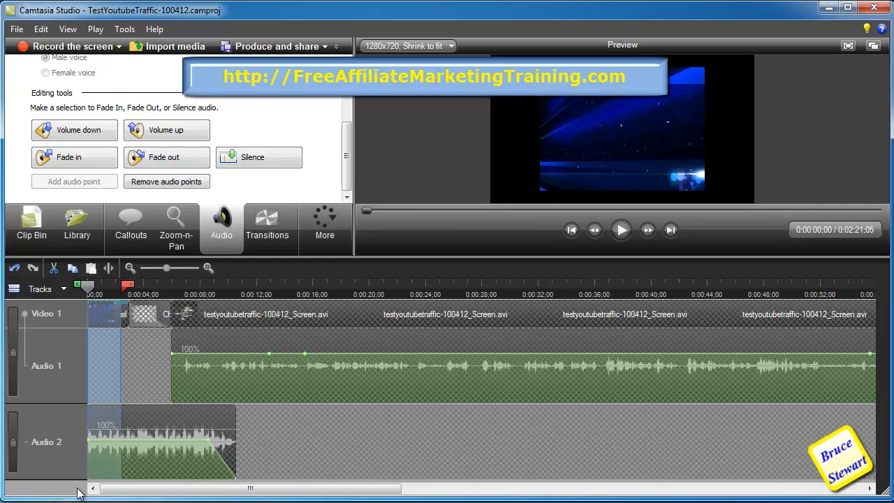
pyautogui.click(13, 442)
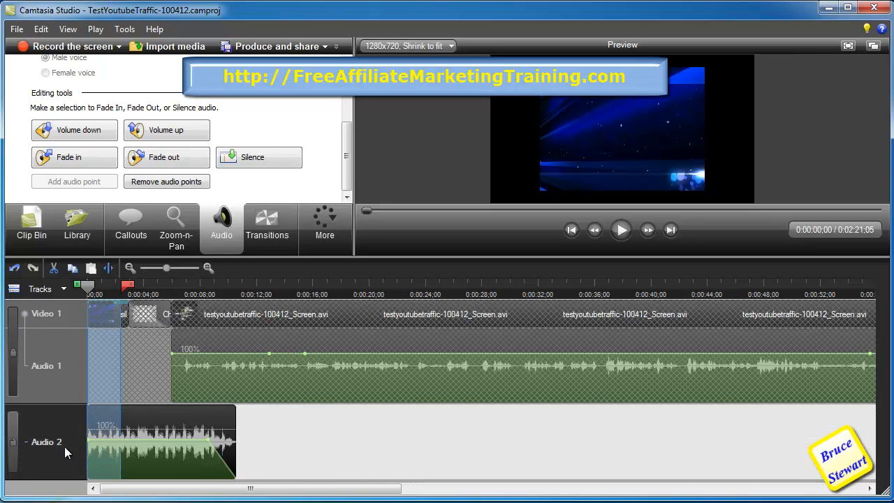
pyautogui.click(54, 268)
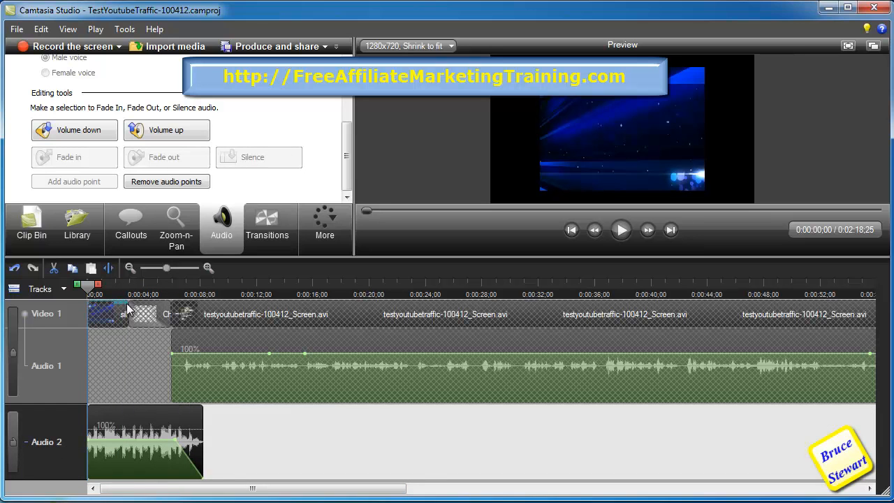
# - Cut another 0:00:25 from the start of the timeline and lock the music track again
pyautogui.moveTo(99, 285); pyautogui.dragTo(111, 284)
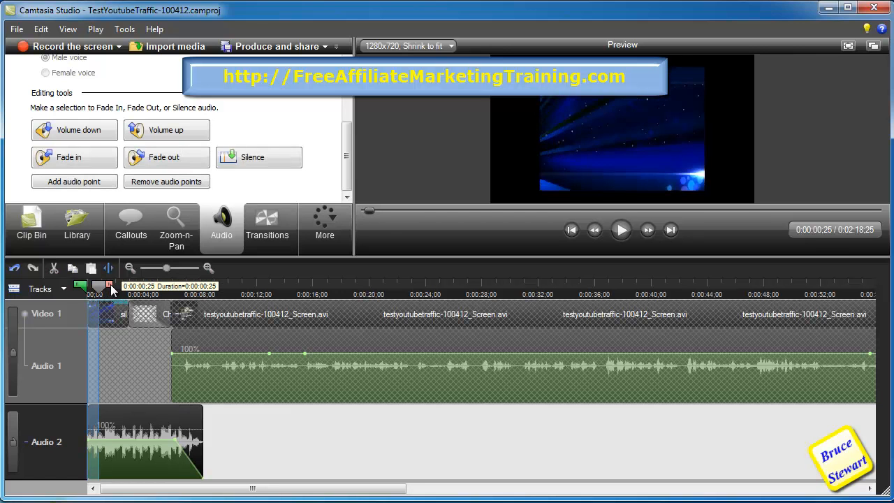
pyautogui.hotkey('ctrl', 'x')
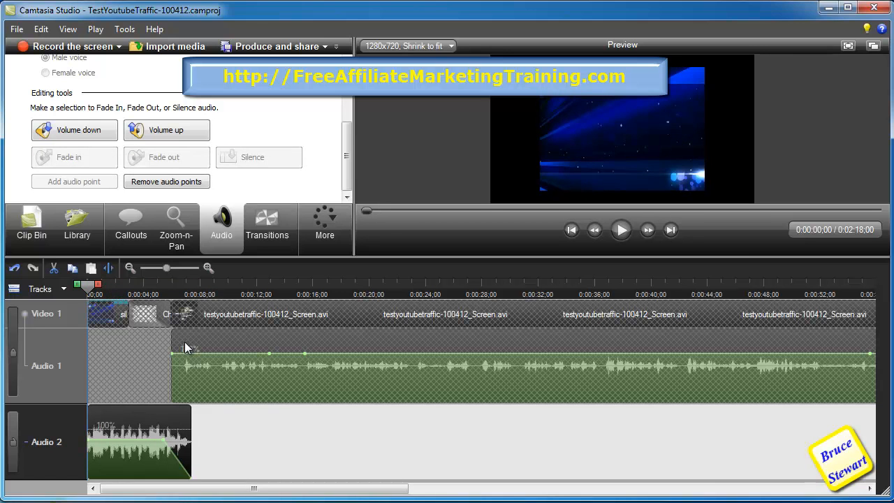
pyautogui.click(13, 442)
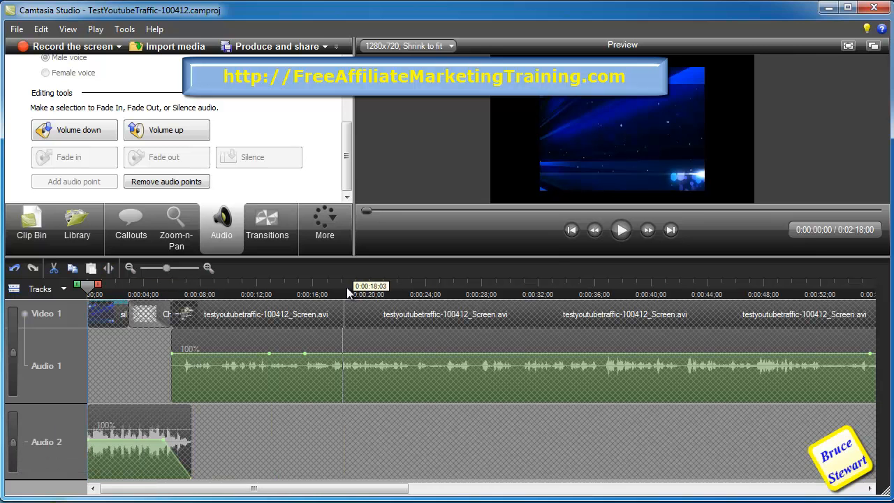
# - Preview playback of the ending around 2:04 where the outro begins
pyautogui.click(616, 230)
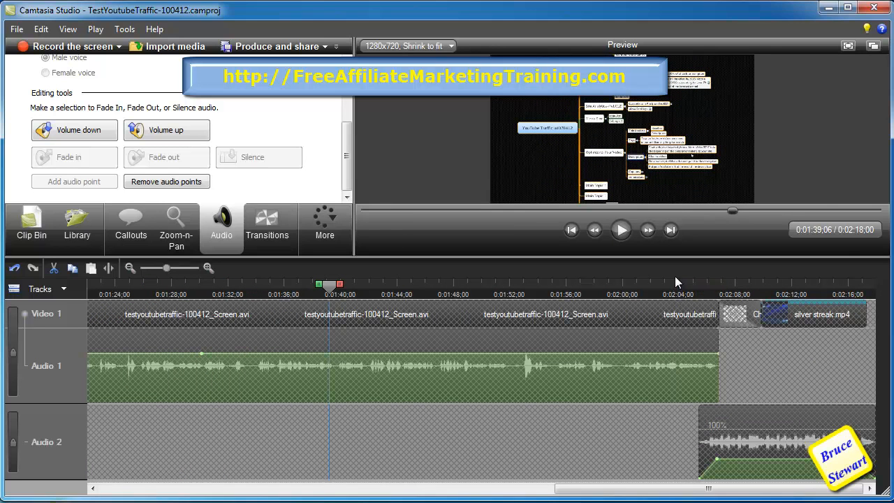
pyautogui.click(670, 285)
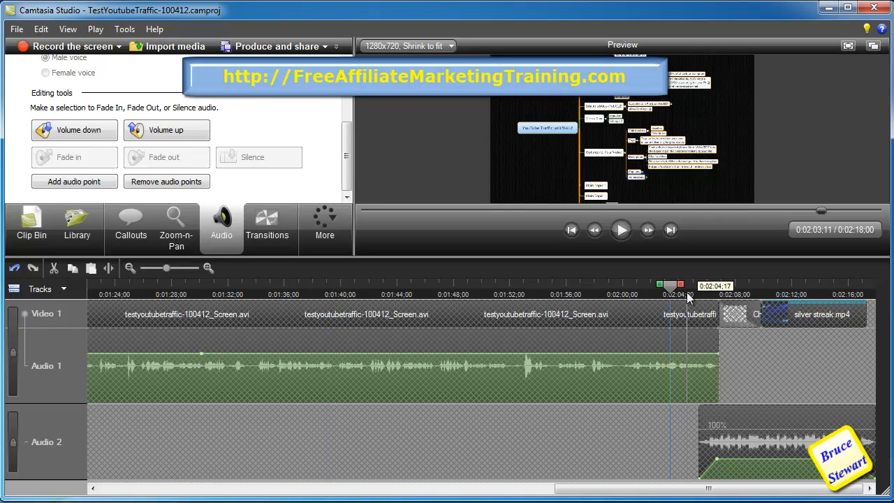
pyautogui.click(622, 231)
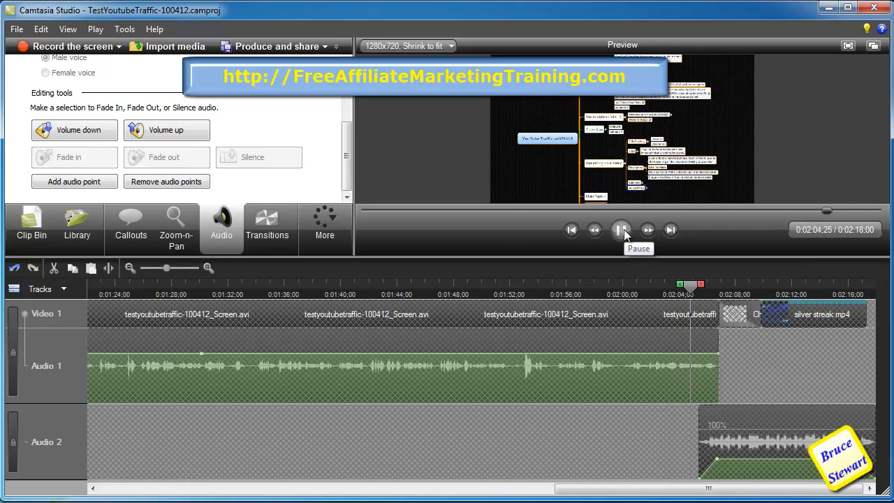